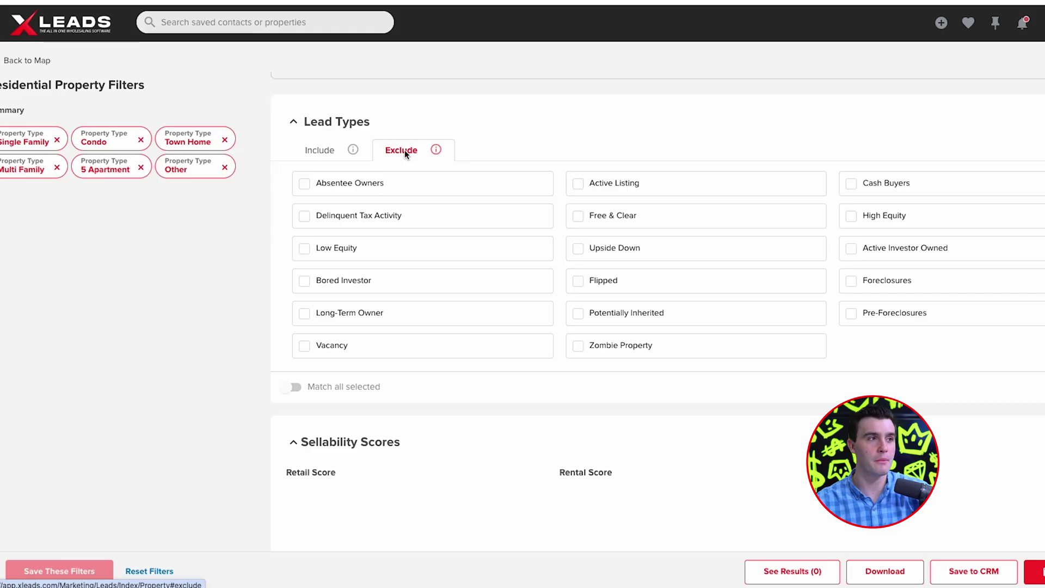
Set the property search location to Miami, OH and include the Absentee Owners lead type
click(305, 152)
scroll(314, 155, up, 1)
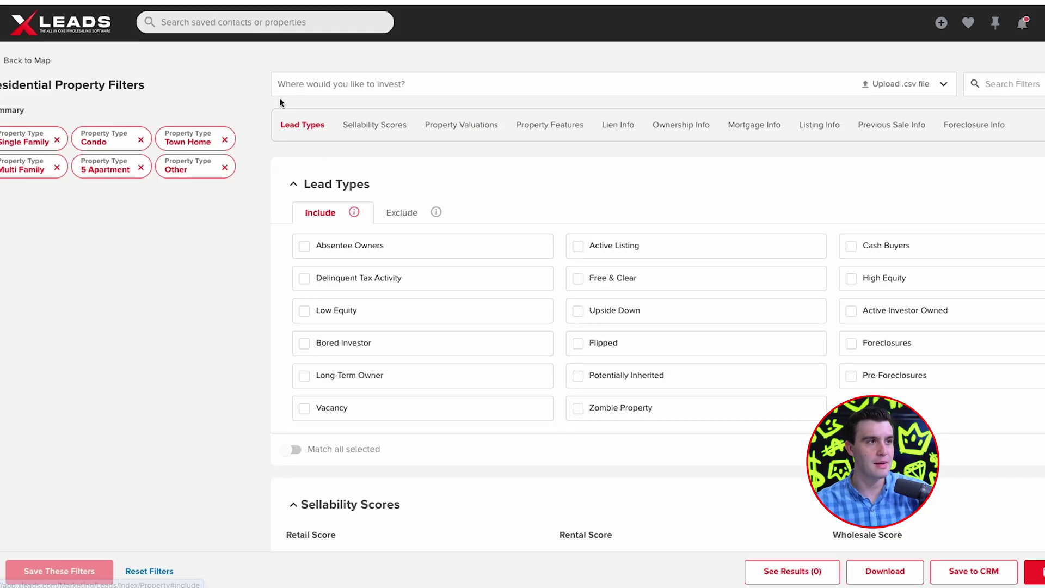
click(314, 76)
text(miami)
click(323, 284)
click(339, 251)
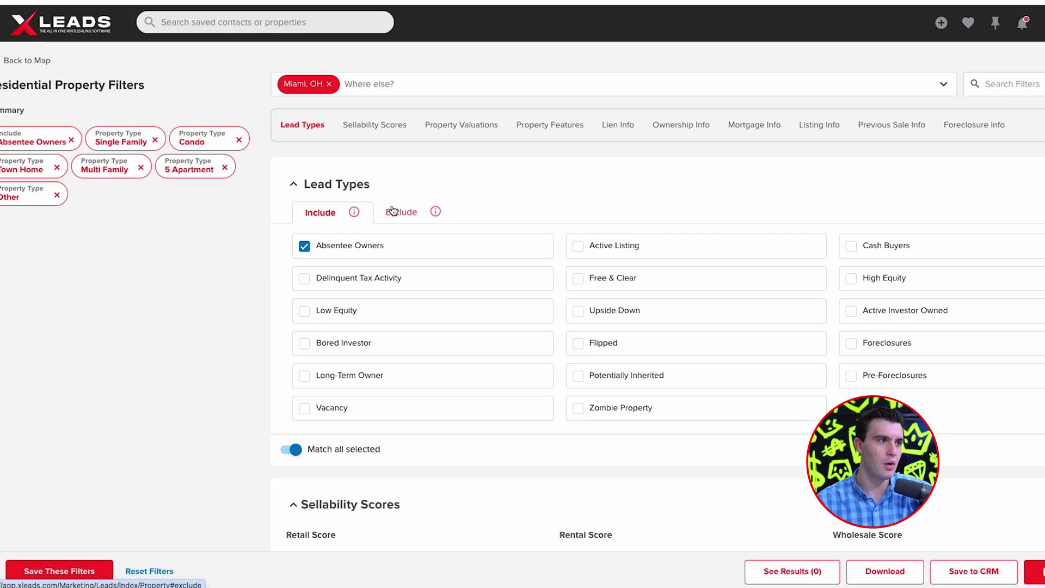
Exclude the Low Equity, Active Investor Owned, Cash Buyers and Active Listing lead types from the property search
click(392, 211)
mouse_move(438, 216)
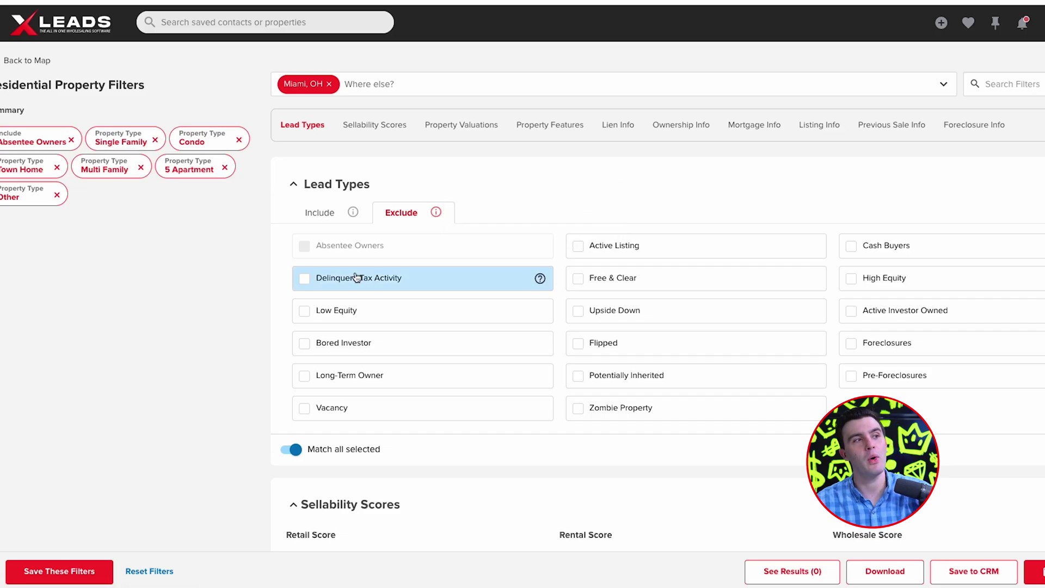
click(343, 310)
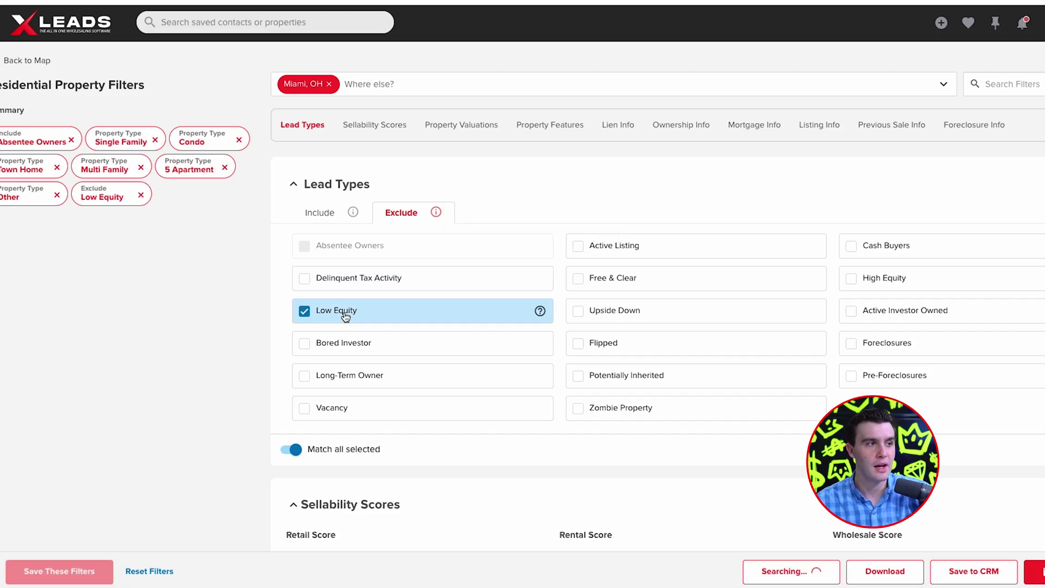
click(894, 311)
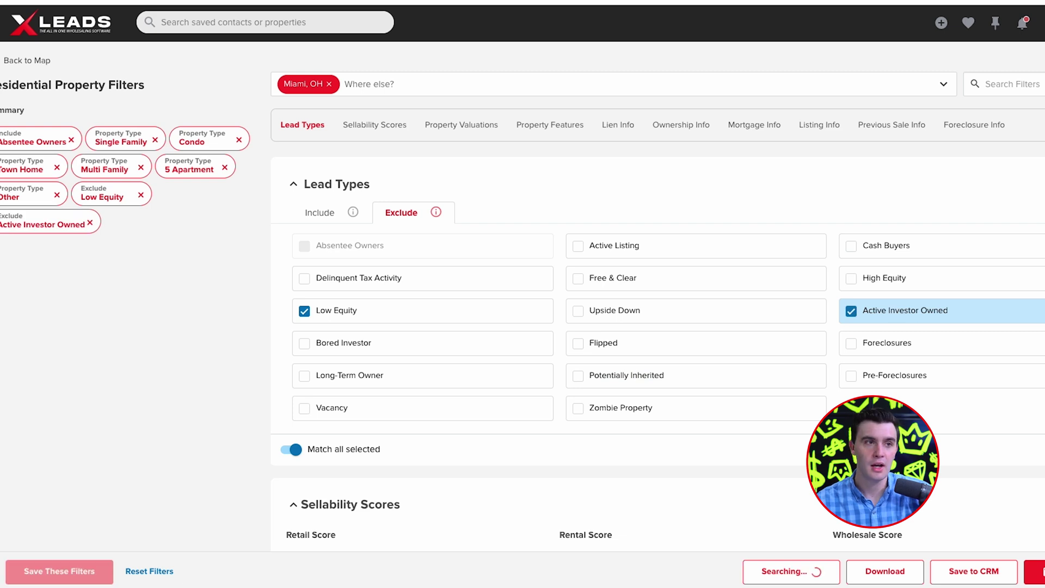
mouse_move(1029, 311)
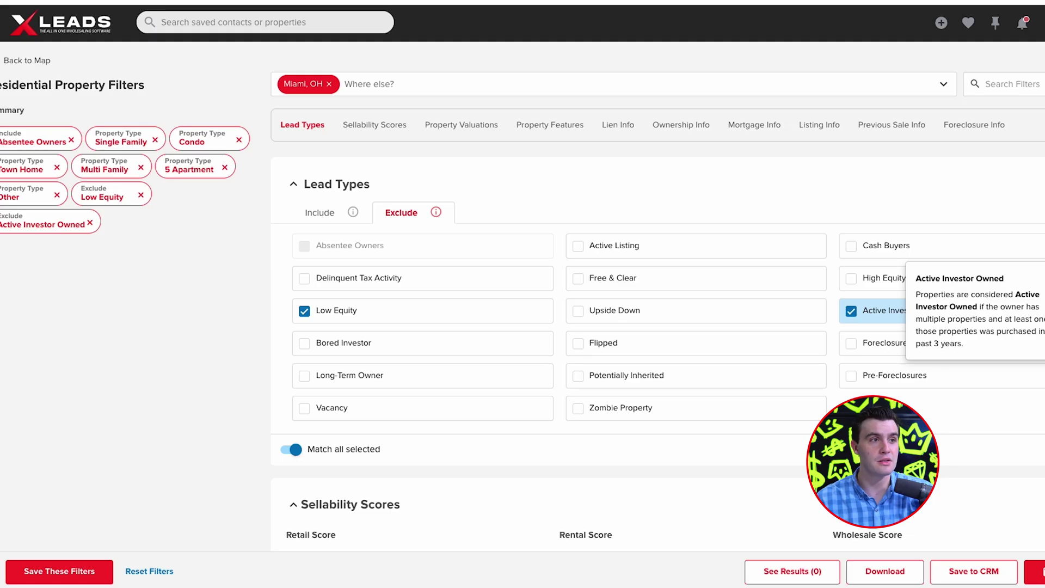
click(887, 248)
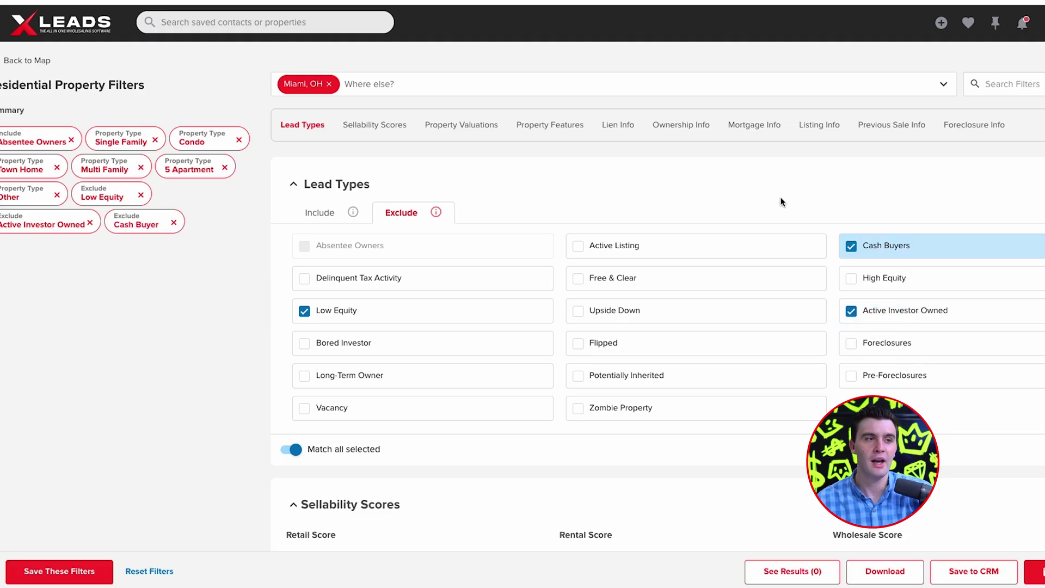
click(614, 257)
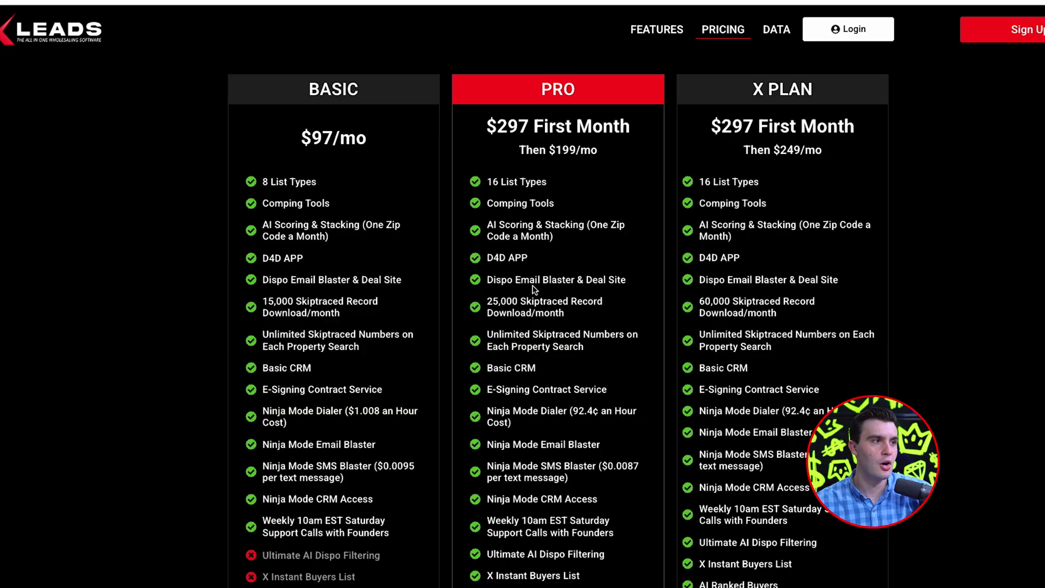
Compare the features included in the Basic, Pro and X Plan columns of the monthly XLeads pricing page
scroll(525, 202, down, 1)
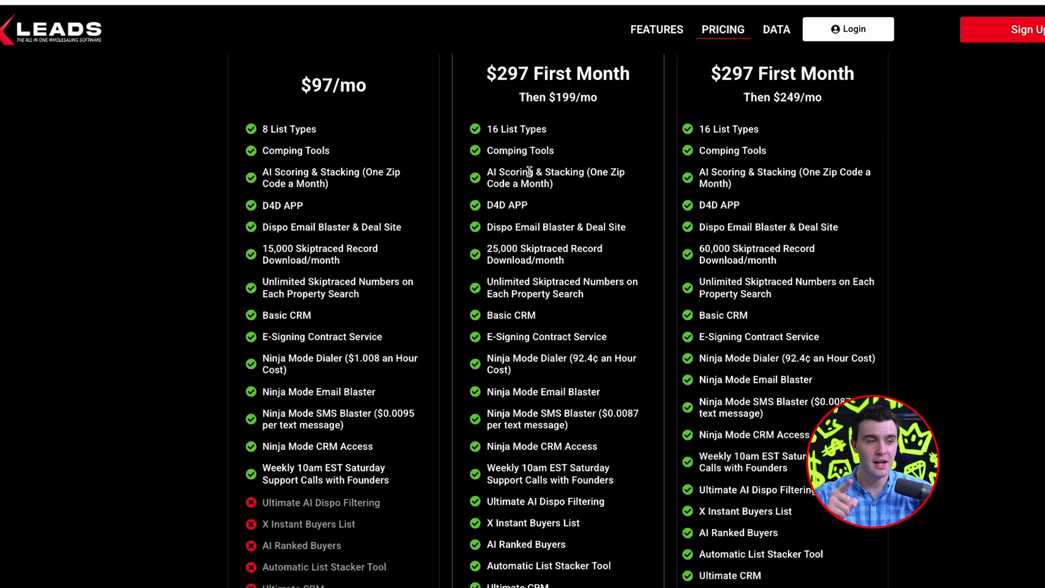
scroll(521, 412, down, 1)
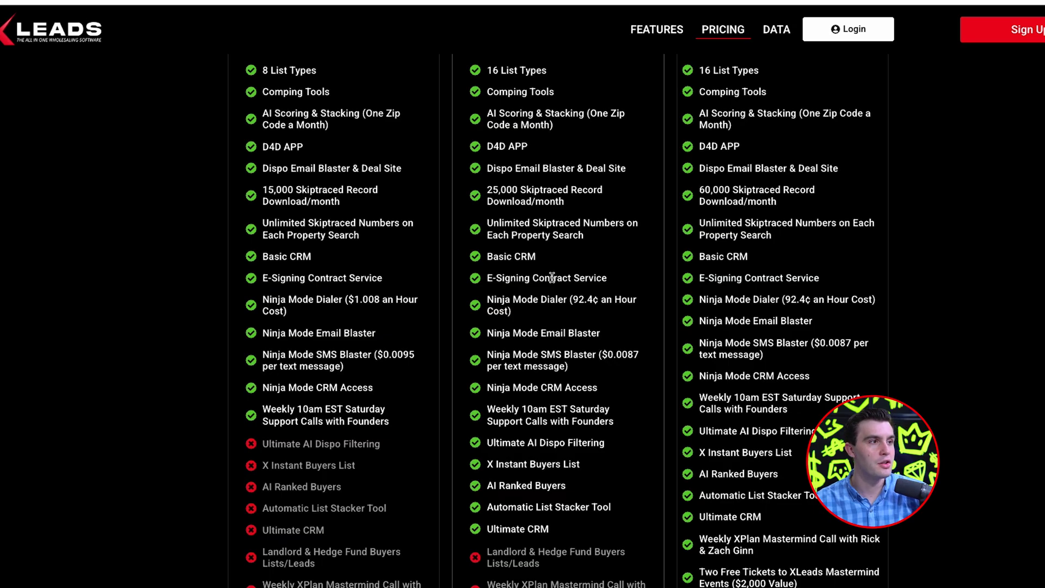
scroll(552, 278, down, 3)
scroll(534, 218, up, 1)
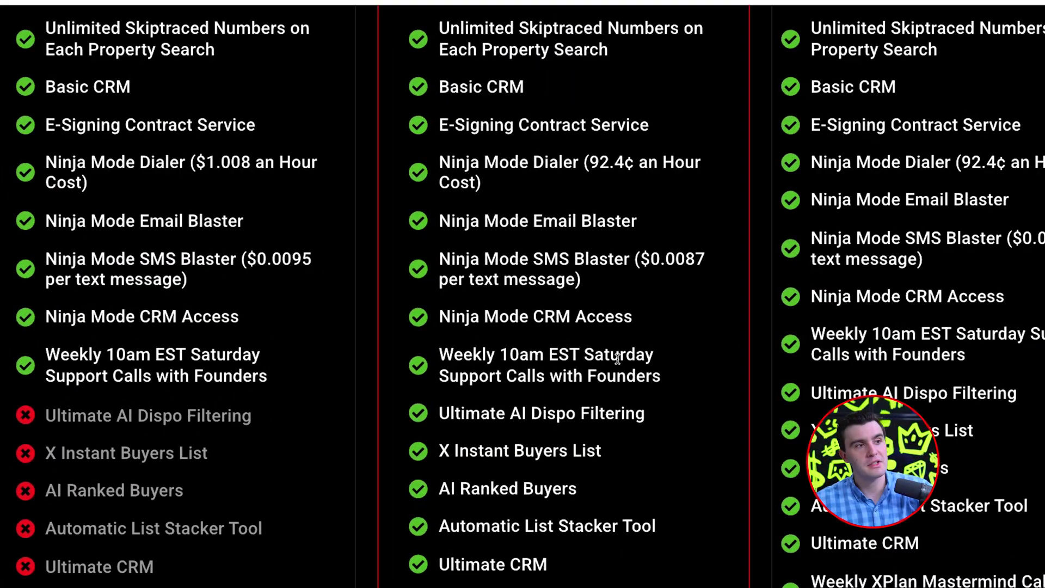
scroll(618, 358, down, 3)
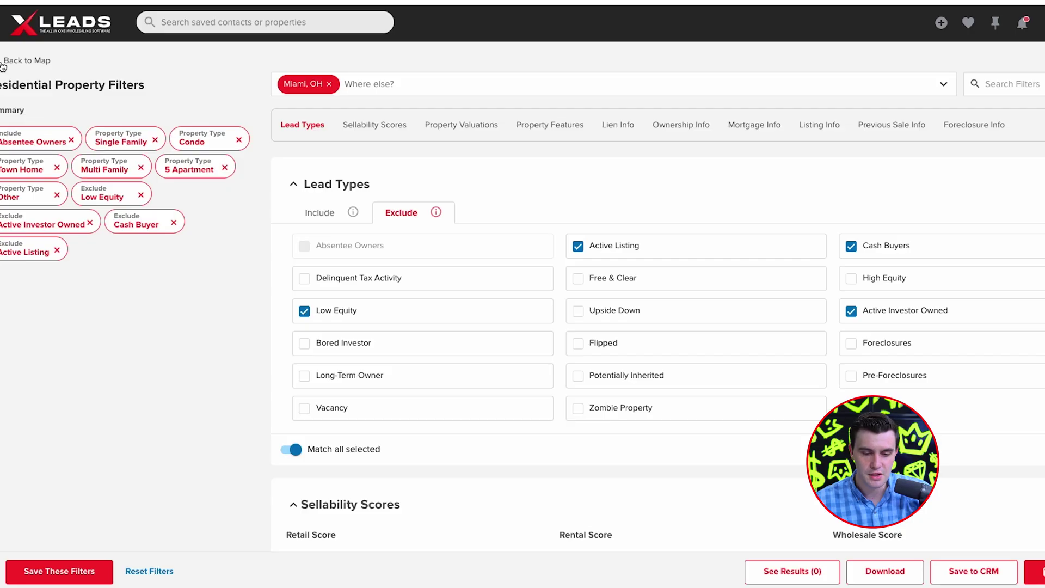
Leave the residential property filters and open the saved Properties list
click(5, 65)
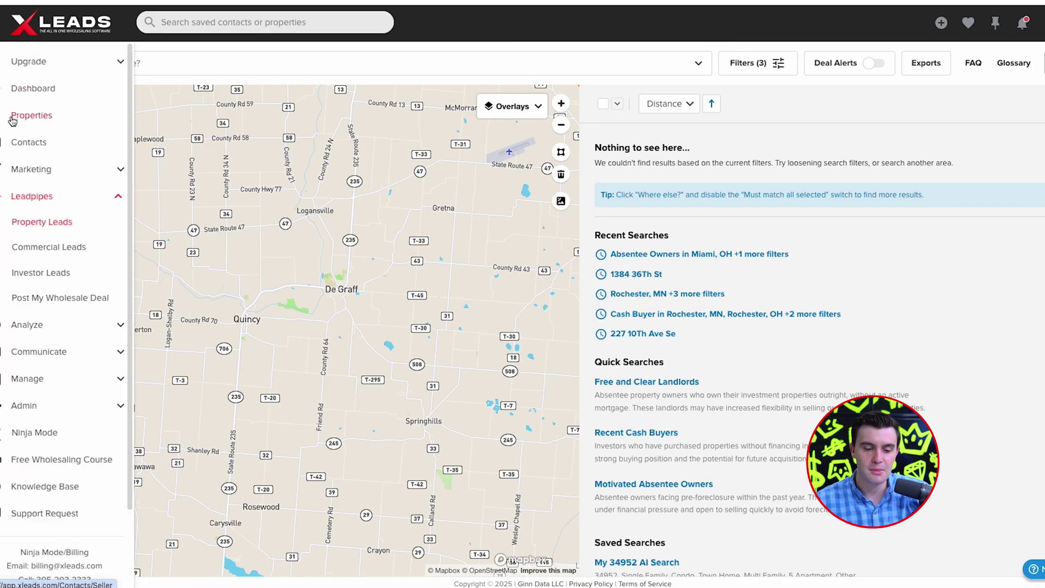
click(12, 119)
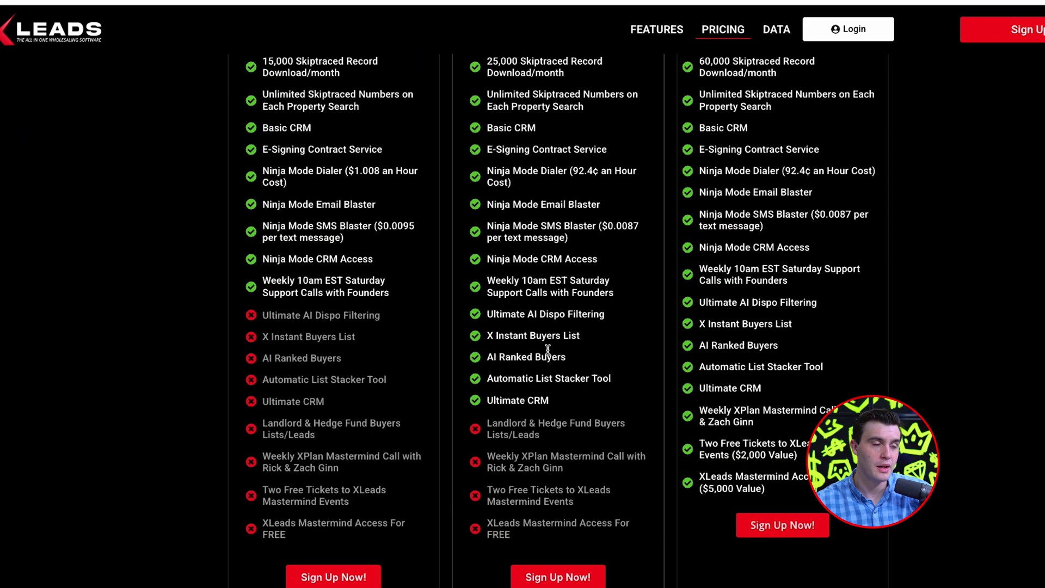
Switch the pricing page to annual billing and examine the features included in each plan
scroll(550, 327, up, 2)
click(525, 99)
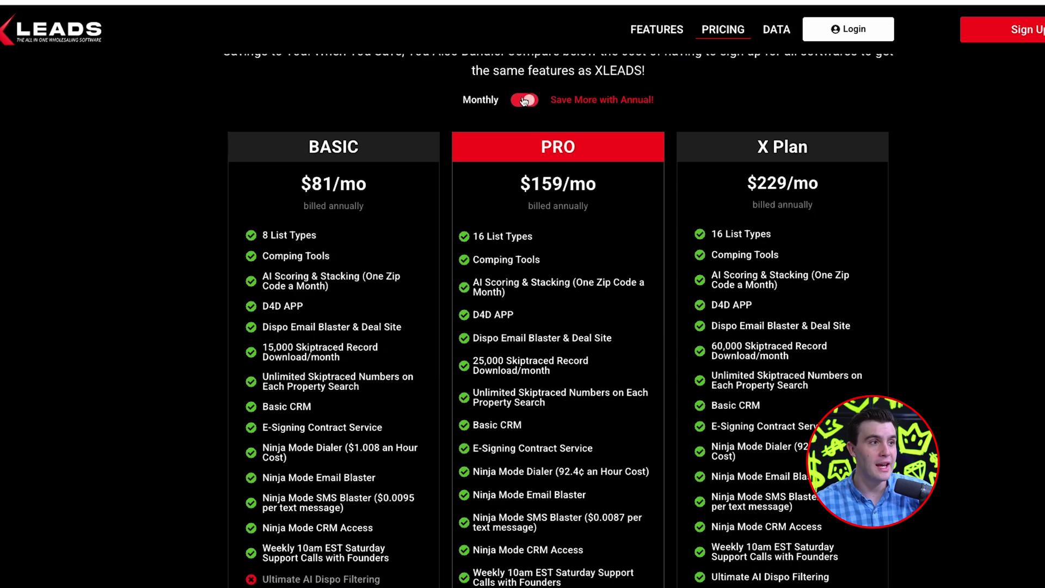
scroll(562, 459, down, 5)
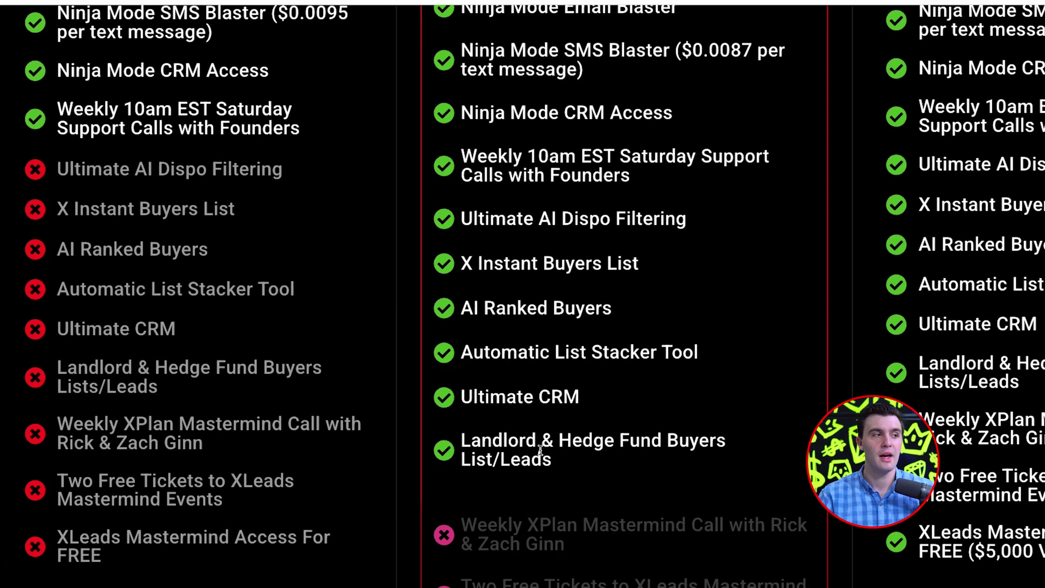
scroll(541, 450, up, 1)
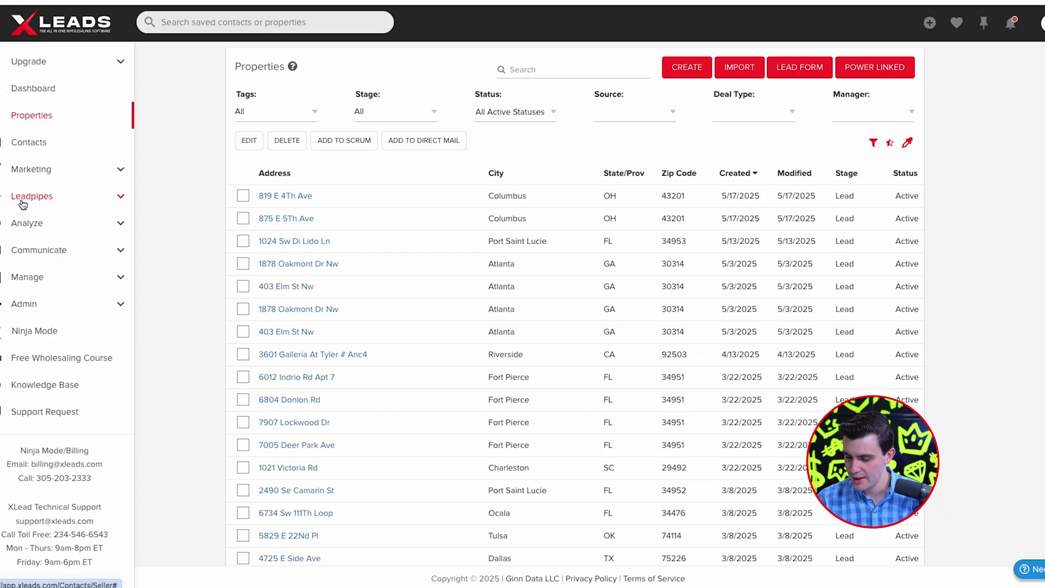
Open the Investor Leads and search for flippers in Toledo, OH
click(22, 203)
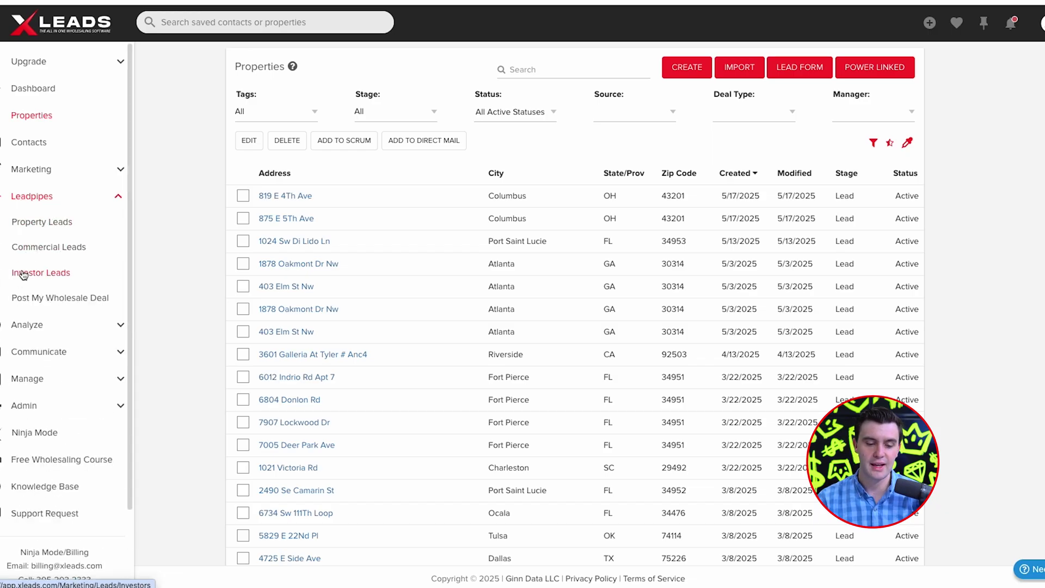
click(24, 275)
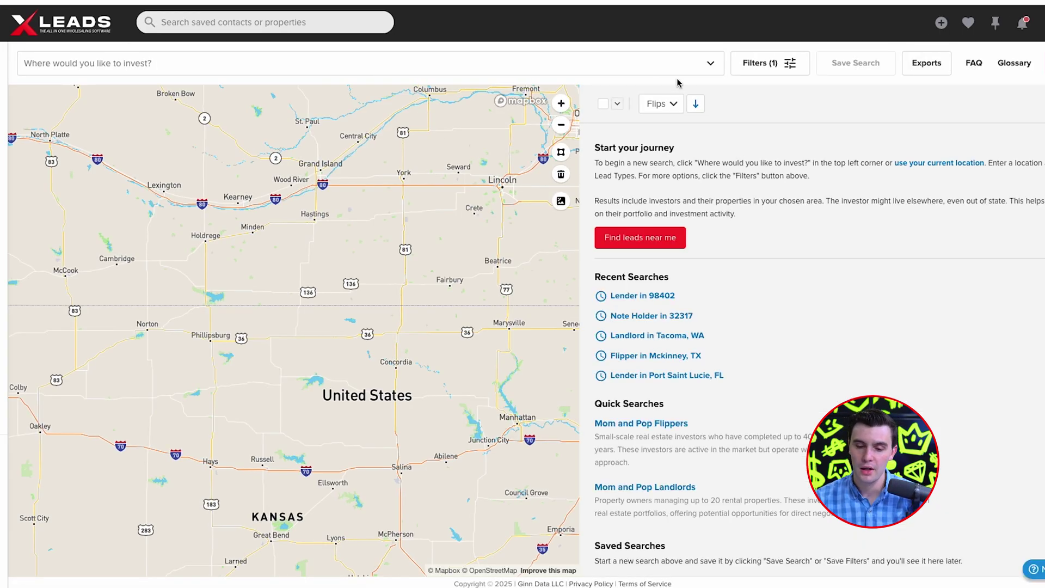
click(773, 64)
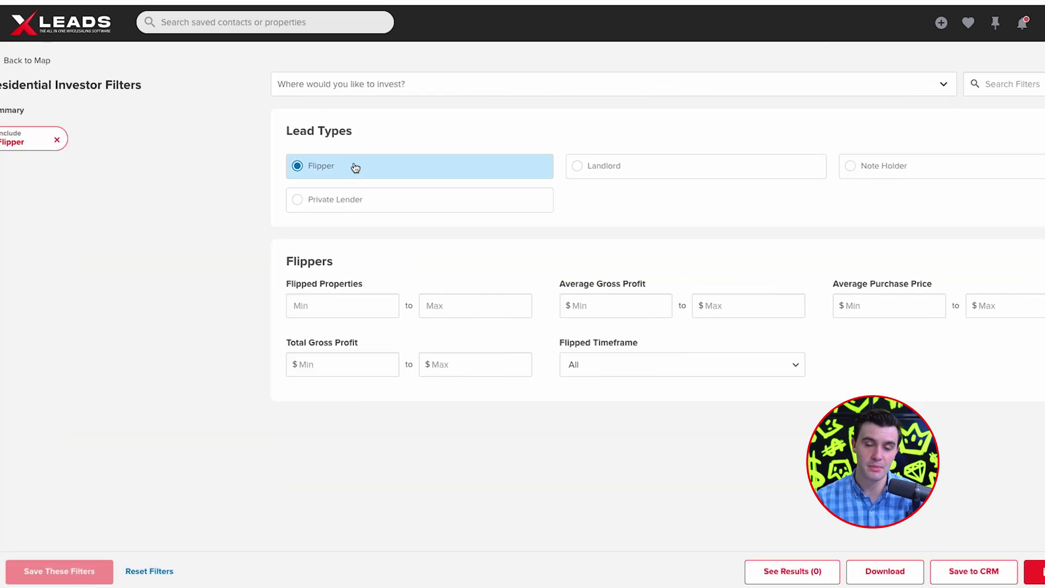
key(Escape)
click(257, 69)
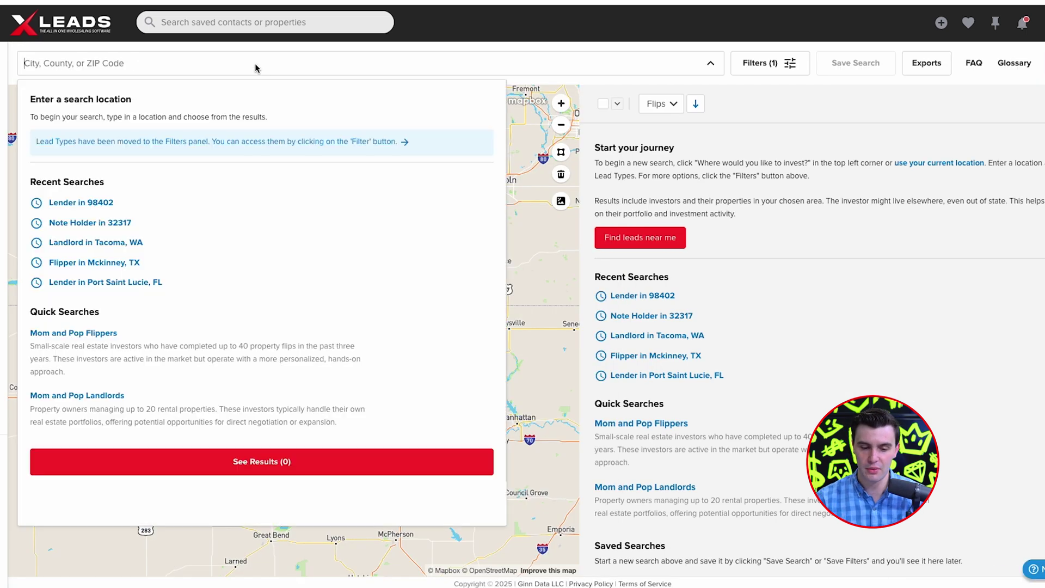
text(tol)
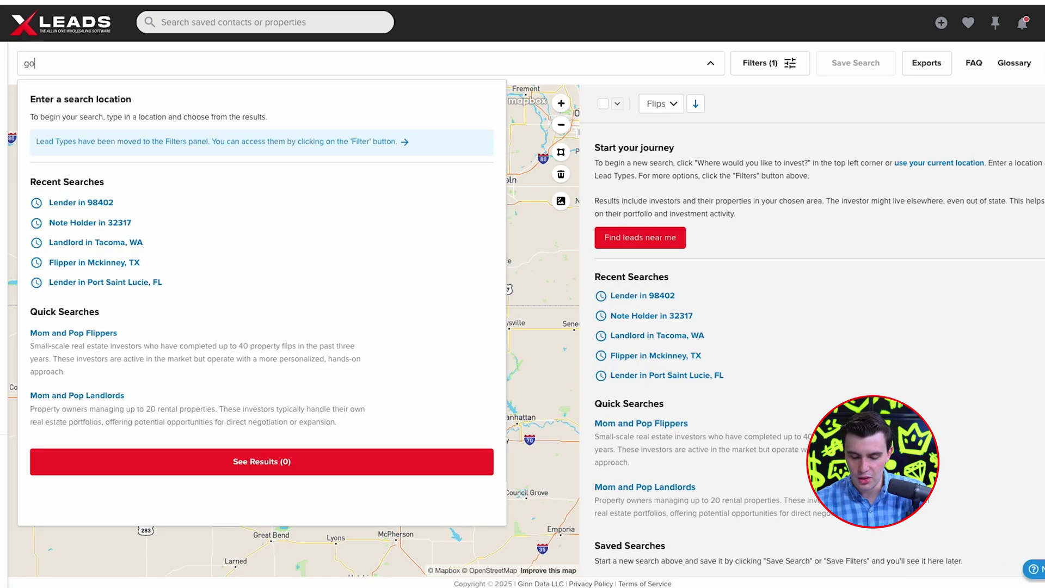
click(59, 112)
click(150, 457)
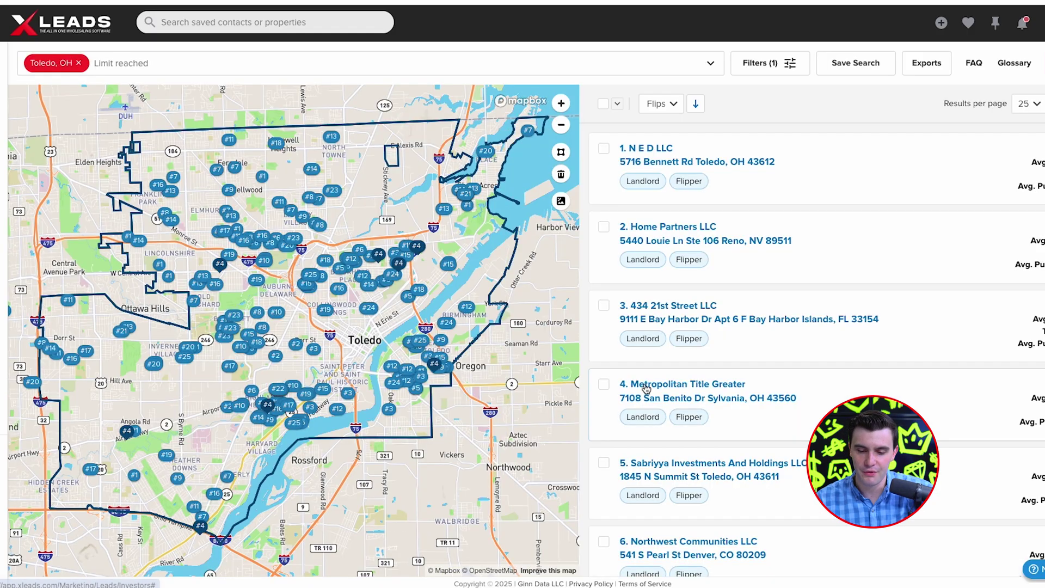
Browse the Toledo flipper results, view the details of Rupp Ventures Ut LLC and return to the list
scroll(645, 382, down, 15)
scroll(647, 388, down, 10)
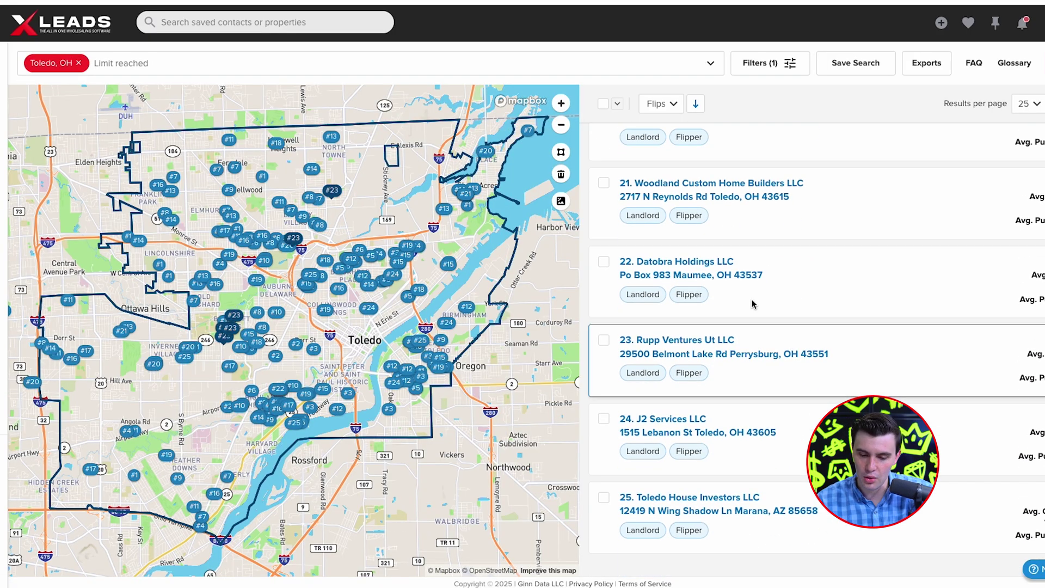
click(642, 339)
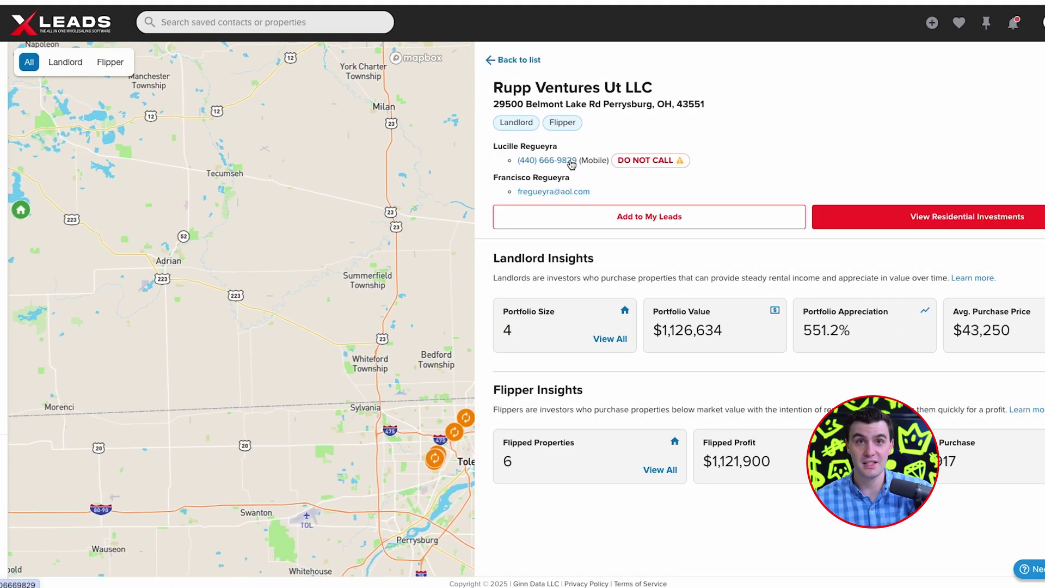
click(521, 61)
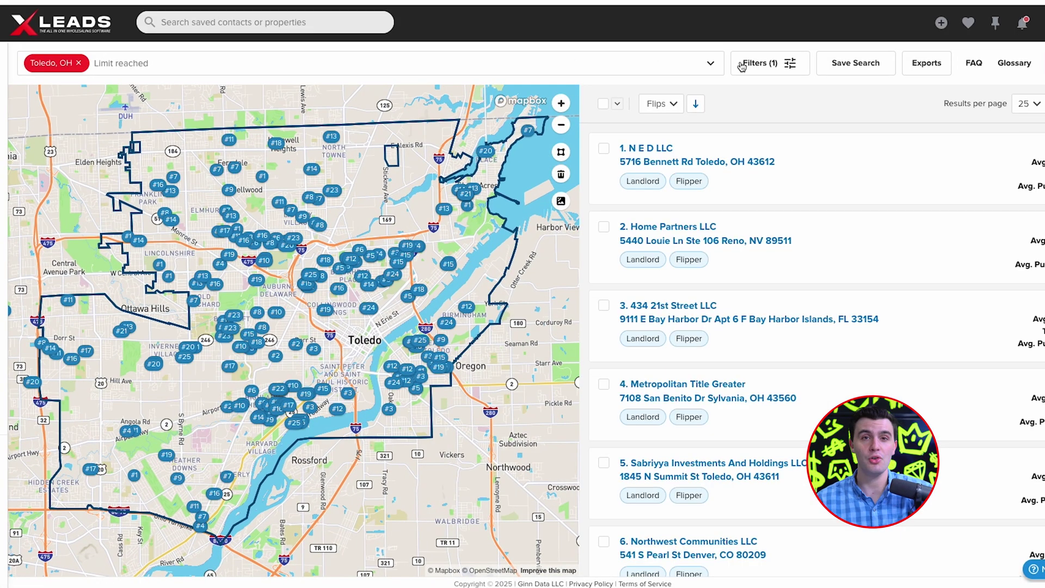
Change the Toledo investor search to the Landlord lead type and browse the resulting investors
click(751, 64)
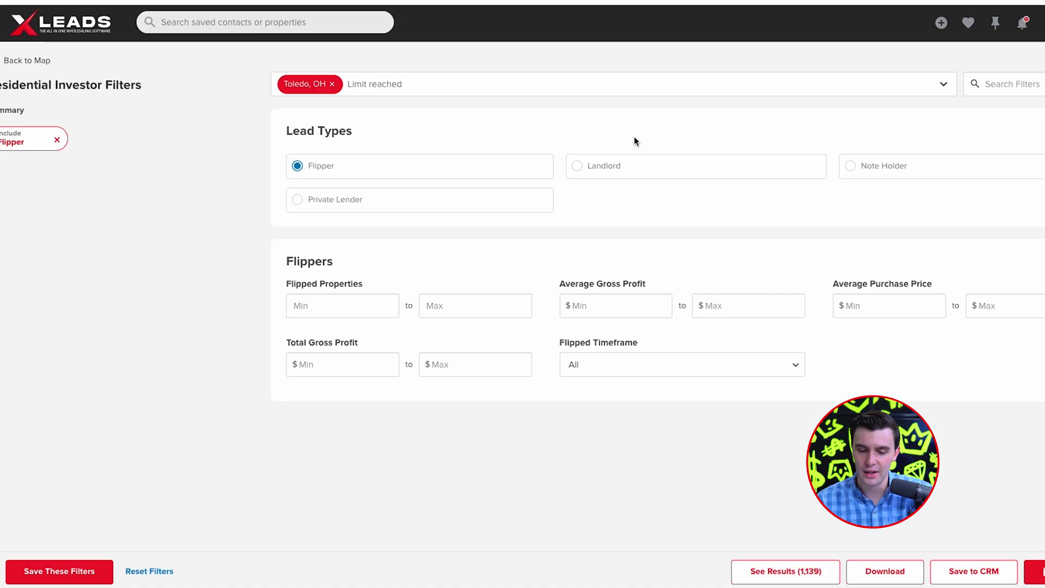
click(586, 170)
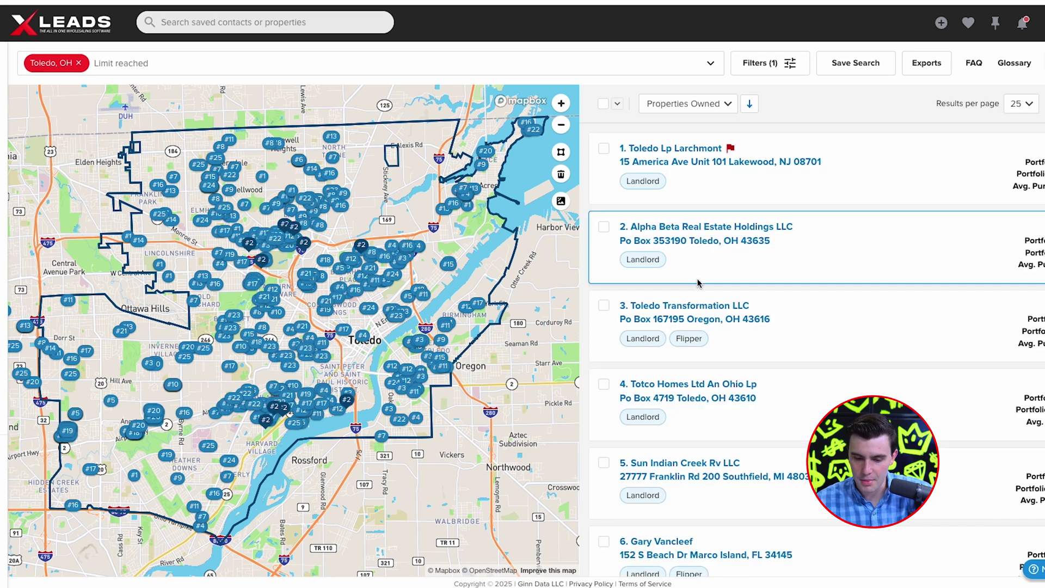
scroll(698, 283, down, 20)
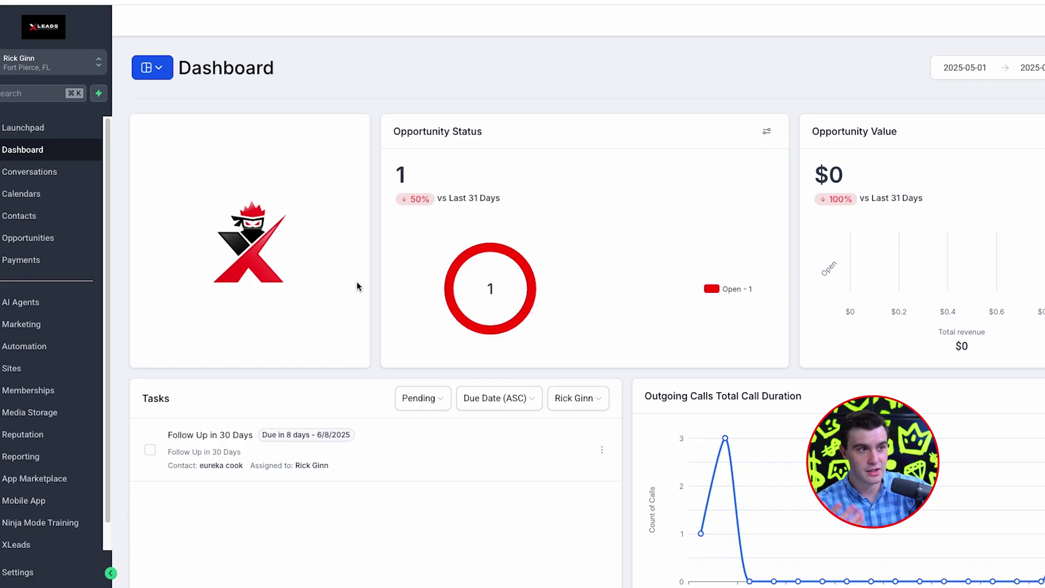
Open the Opportunities area in the Ninja Mode CRM
click(13, 241)
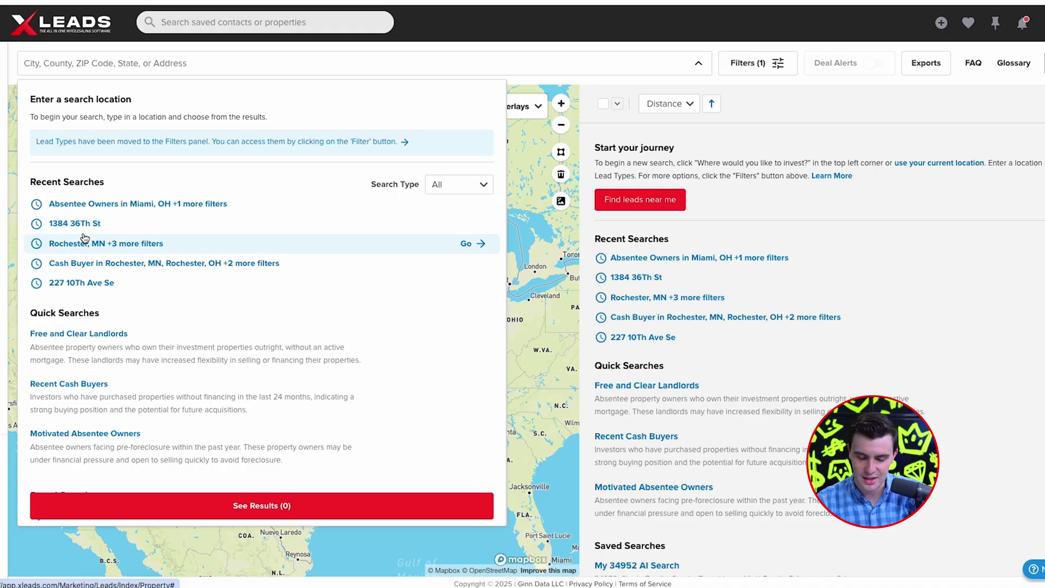
Set the property lead search to Toledo, OH and include the Absentee Owners and Vacancy lead types
text(to)
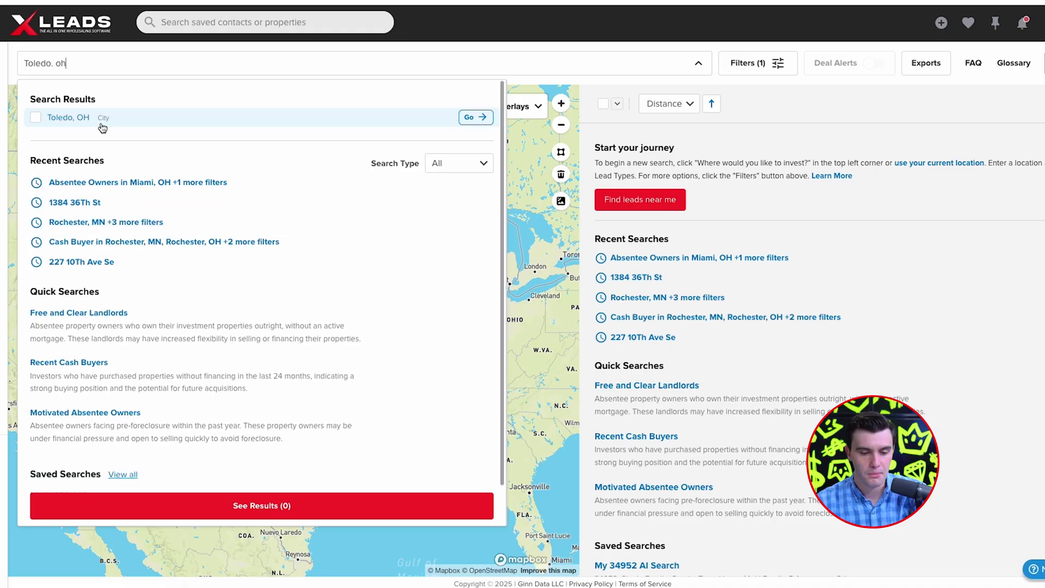
click(98, 121)
click(743, 64)
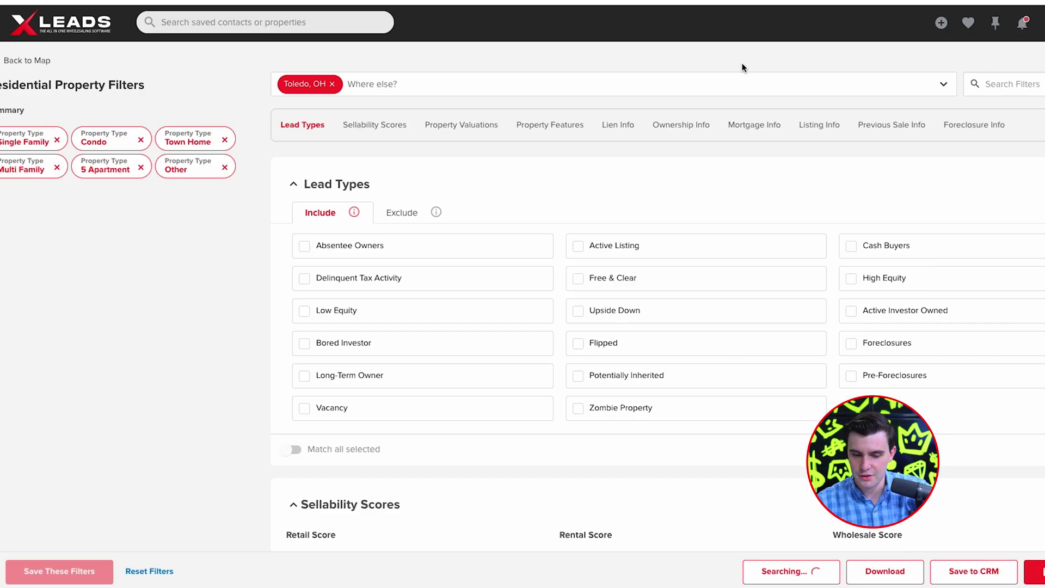
click(378, 248)
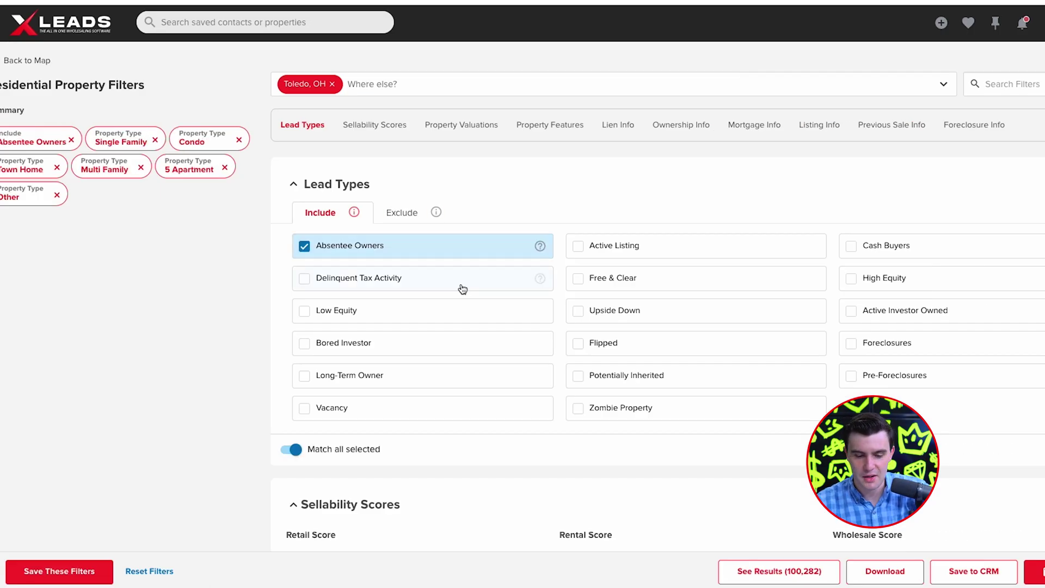
click(362, 408)
Exclude the Cash Buyers, Active Investor Owned and Active Listing lead types from the Toledo property search
click(401, 213)
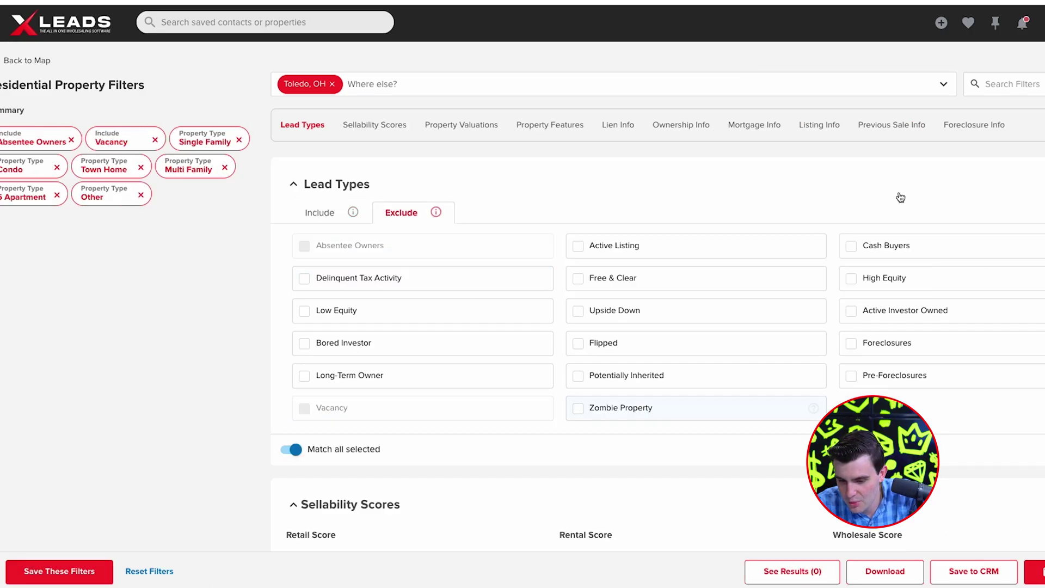
click(874, 245)
click(874, 310)
click(720, 250)
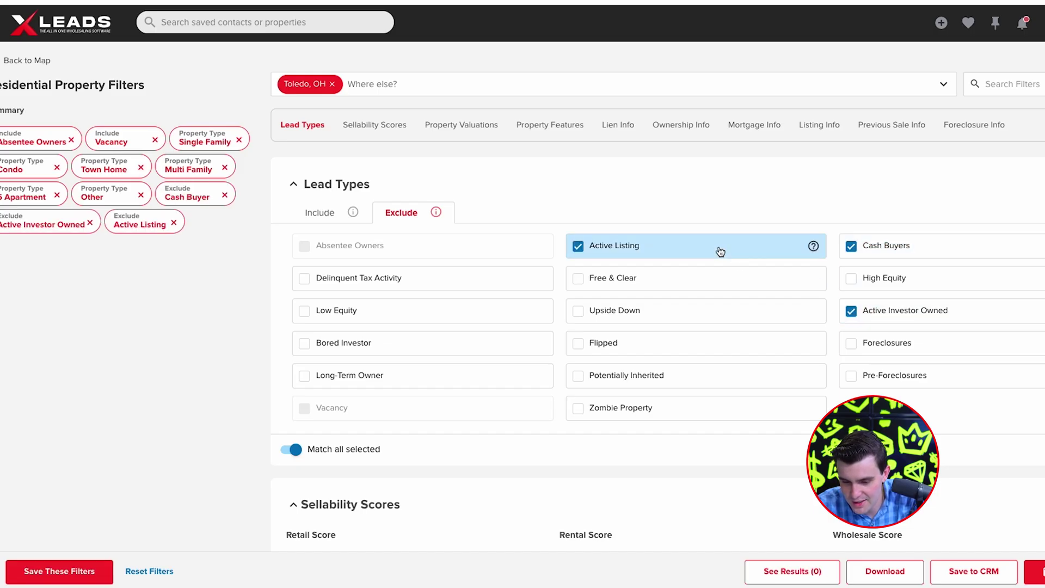
Set the maximum market value to $300,000 for the Toledo property search
scroll(701, 410, down, 10)
click(492, 221)
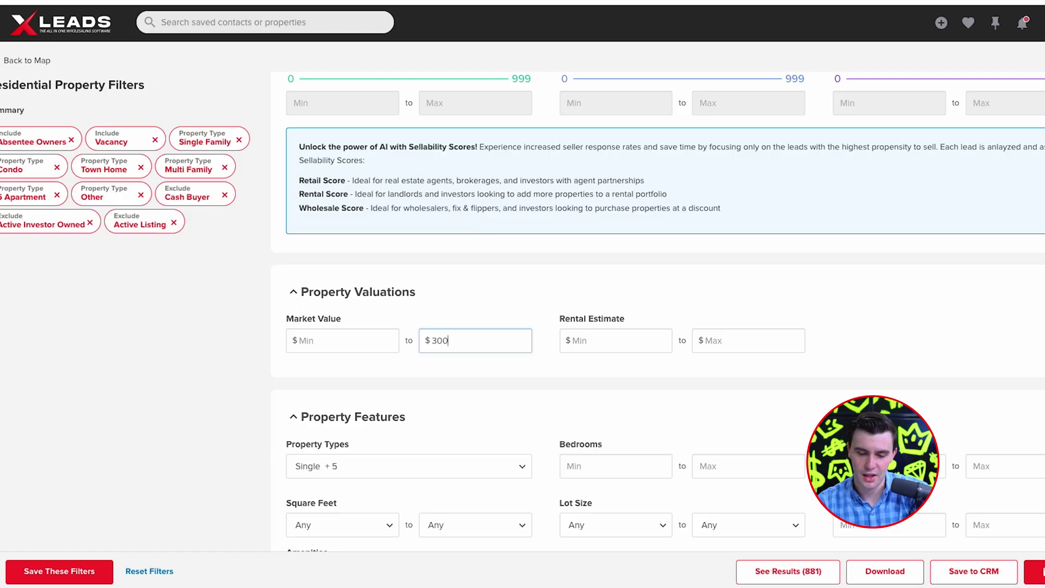
scroll(347, 262, down, 4)
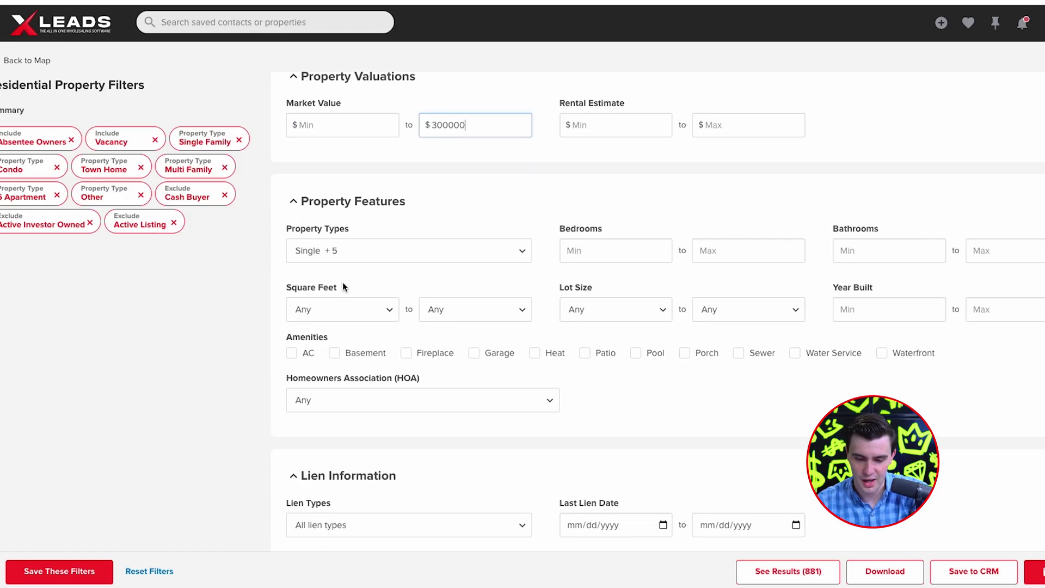
Limit the property types to Single by deselecting Condo, Townhome, Multi, Apartment and Other
click(344, 254)
click(325, 301)
click(324, 327)
click(324, 352)
click(324, 376)
click(324, 446)
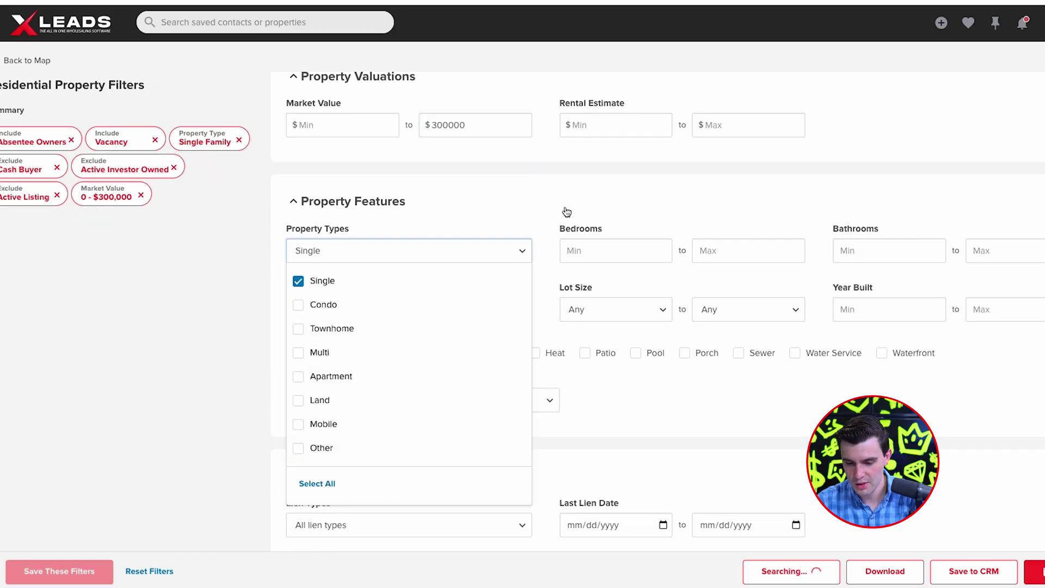
click(566, 212)
Limit the owner types to Individual and Trust and set the minimum years of ownership to 3
scroll(435, 380, down, 3)
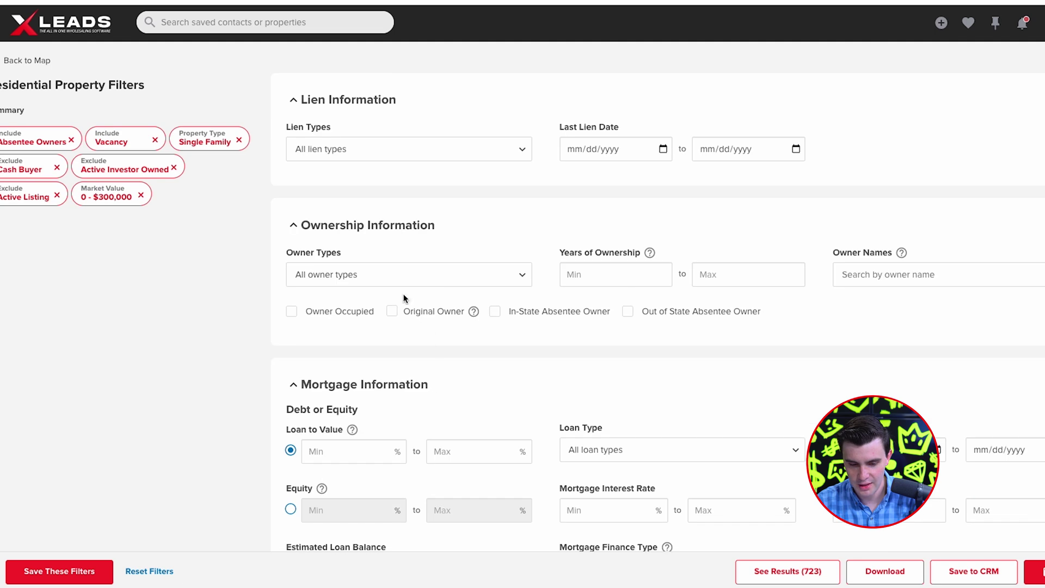
click(393, 283)
click(342, 304)
click(333, 399)
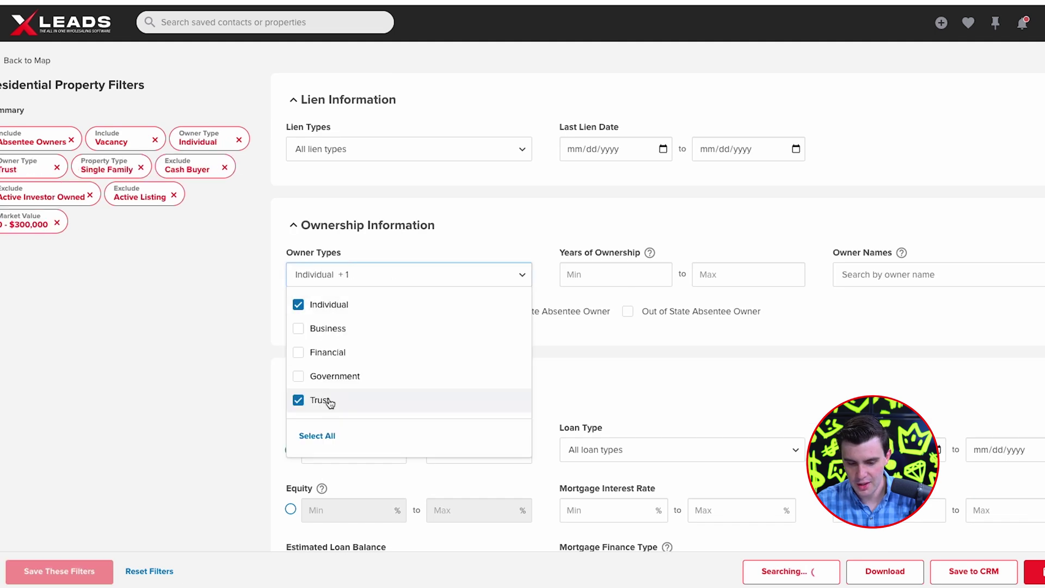
click(181, 346)
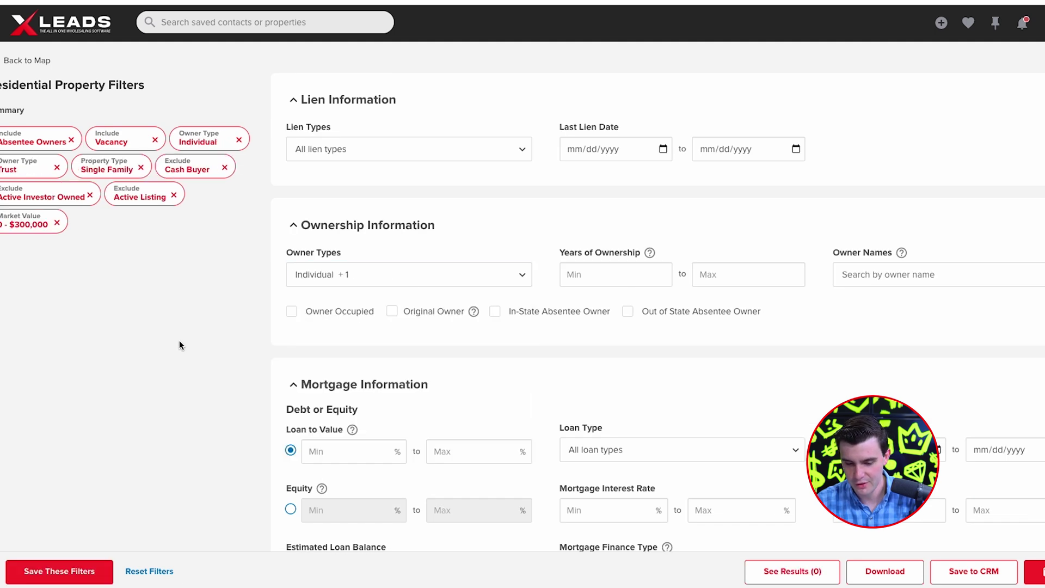
click(601, 278)
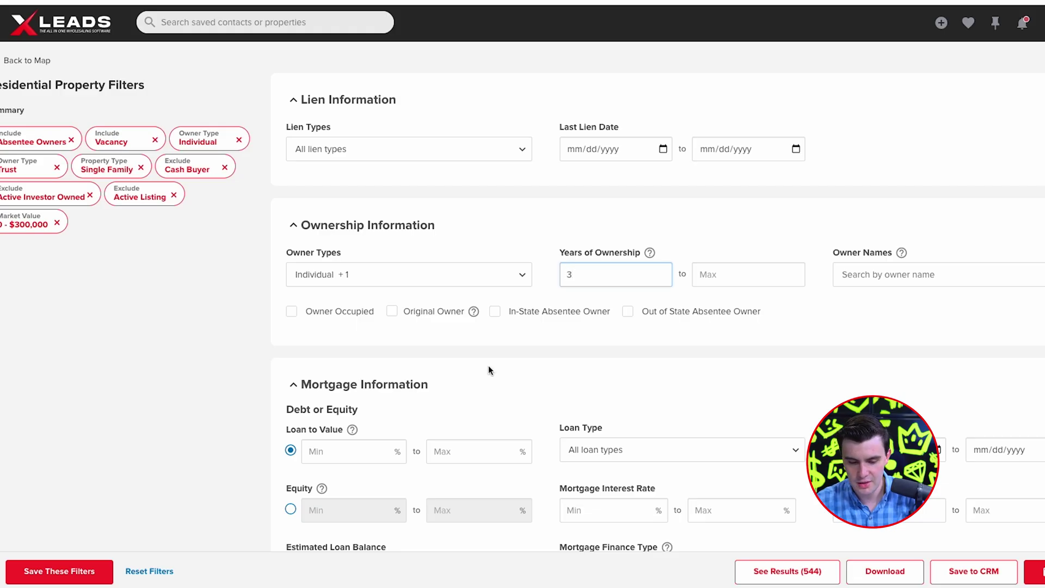
Set the minimum equity to 55% and show the matching Toledo properties
scroll(582, 317, down, 3)
click(291, 318)
click(321, 322)
click(181, 336)
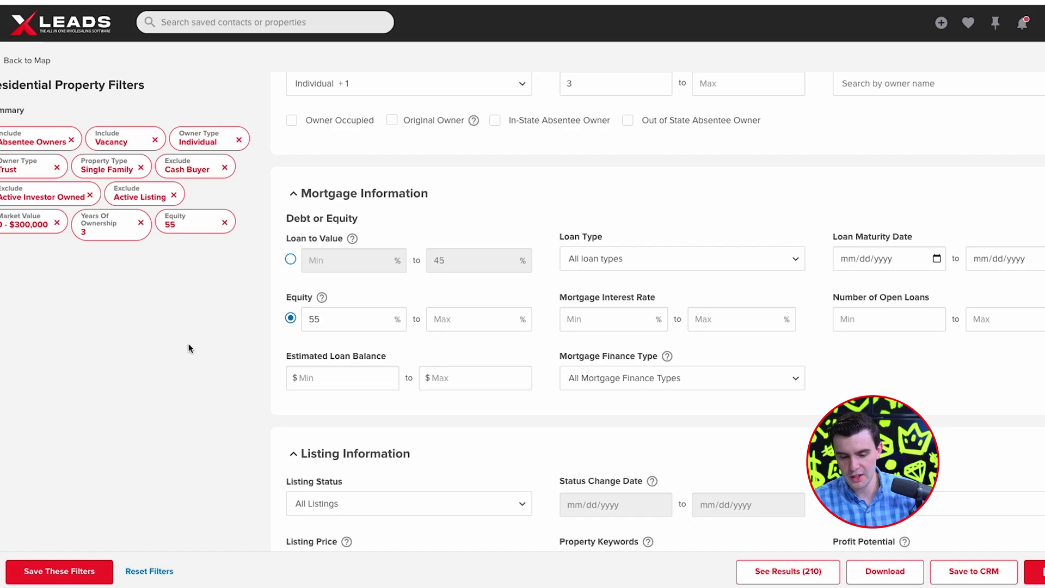
scroll(519, 386, down, 9)
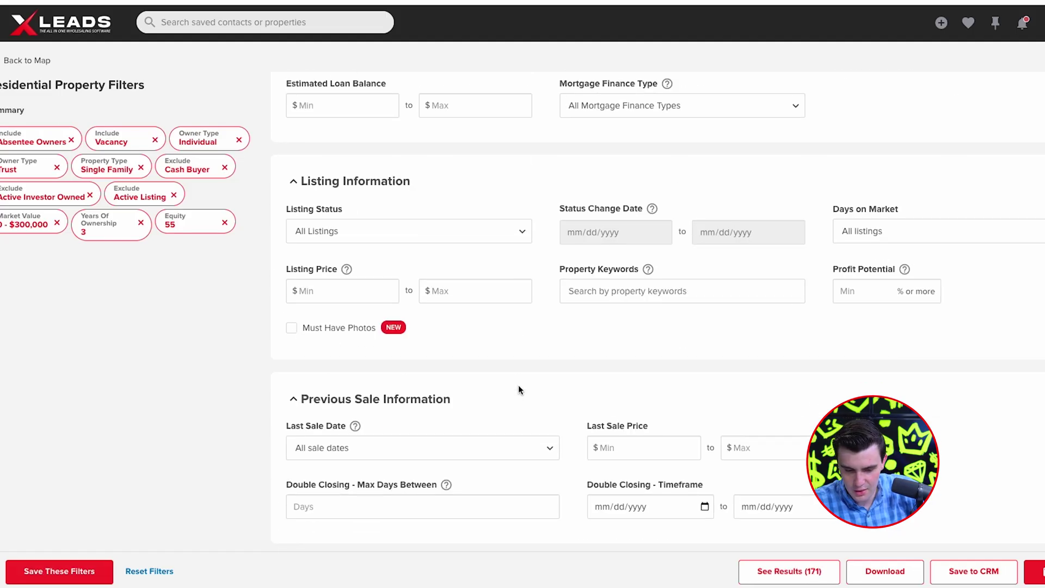
click(801, 572)
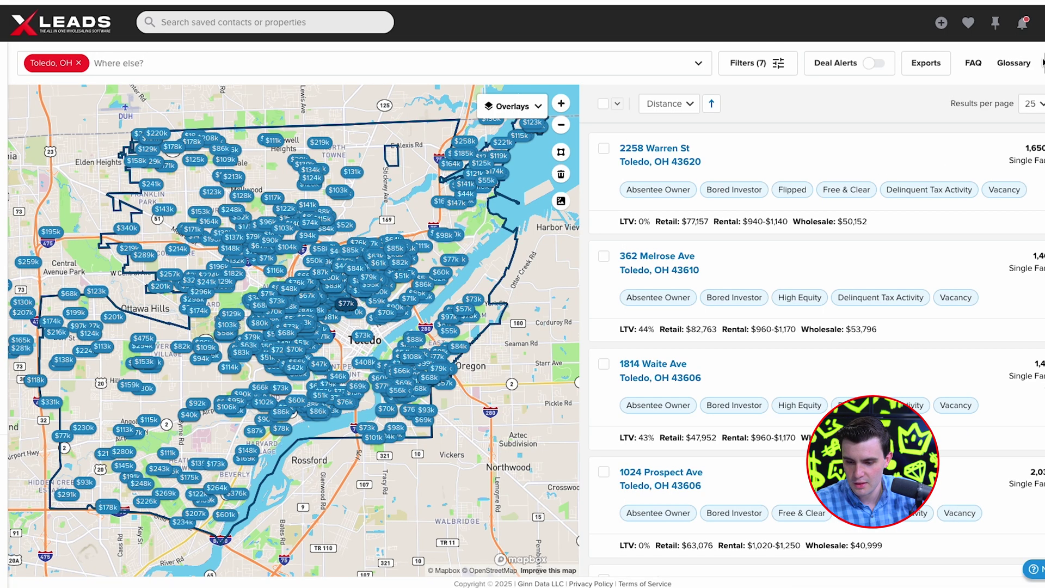
Open My Leads and remove all of the previously saved leads from it
click(1043, 63)
click(633, 60)
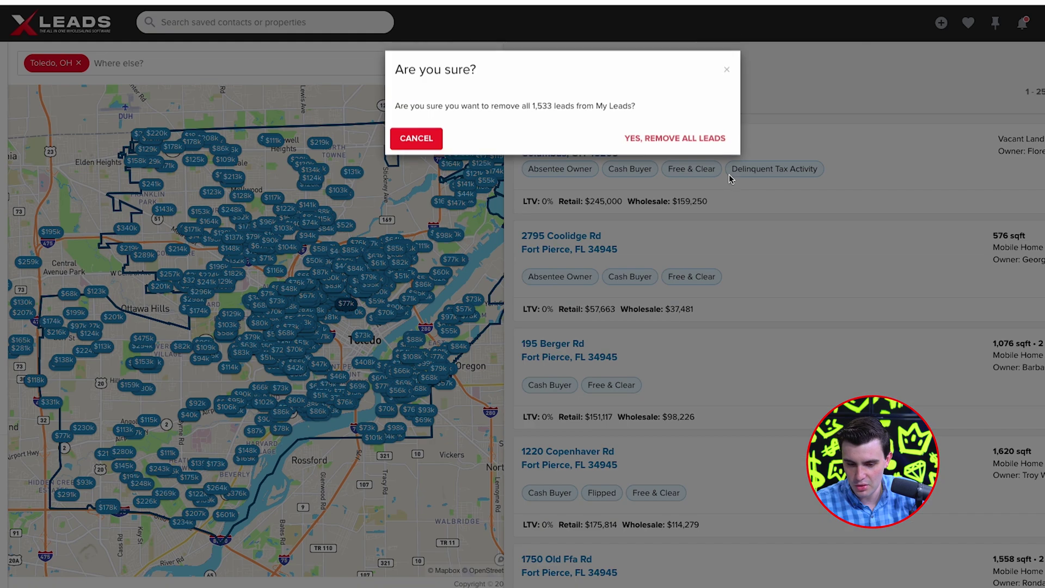
click(676, 139)
Select all the Toledo results as leads and open the My Leads list
click(619, 104)
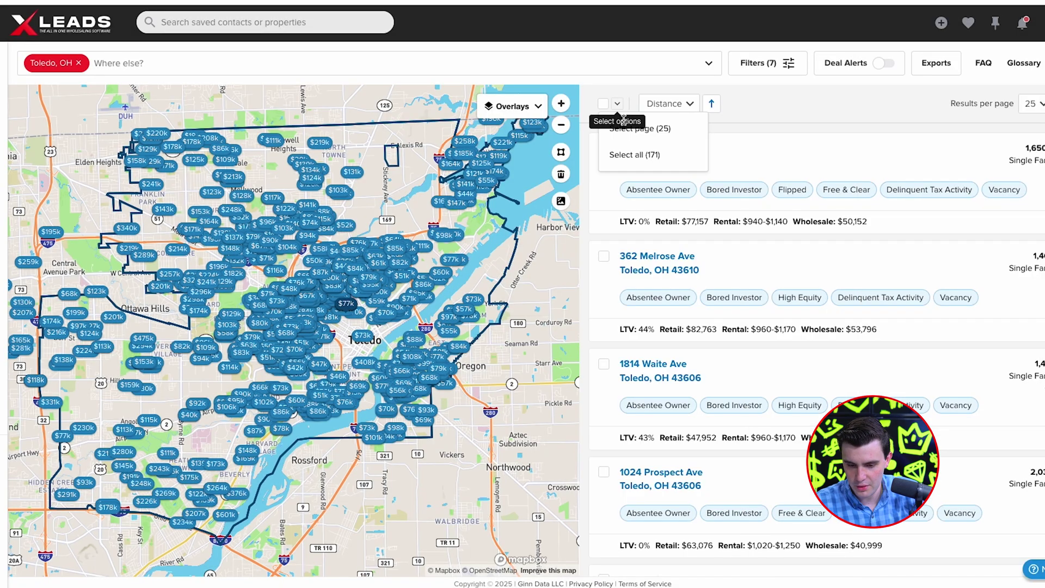
click(623, 155)
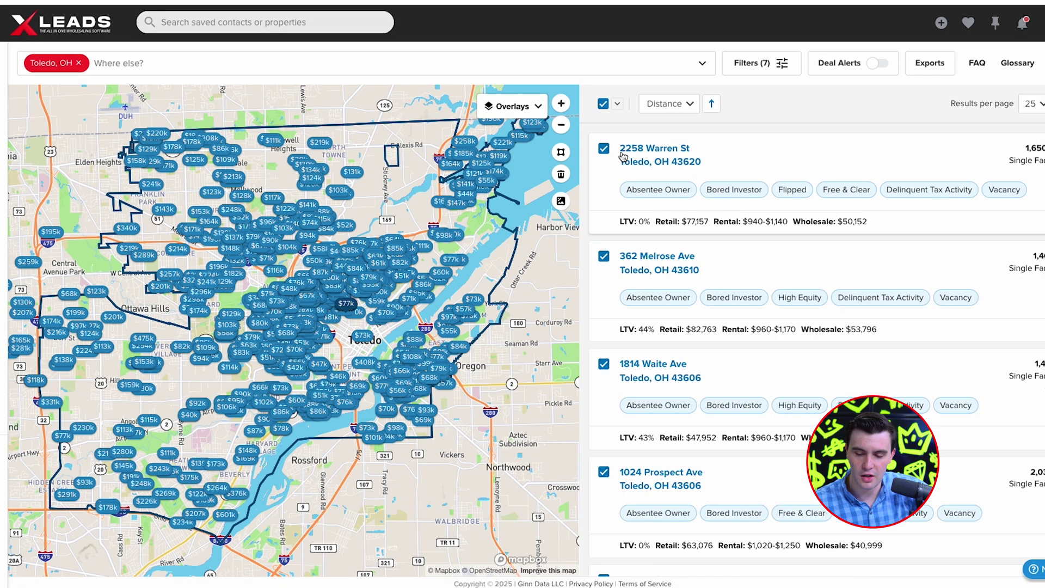
click(713, 103)
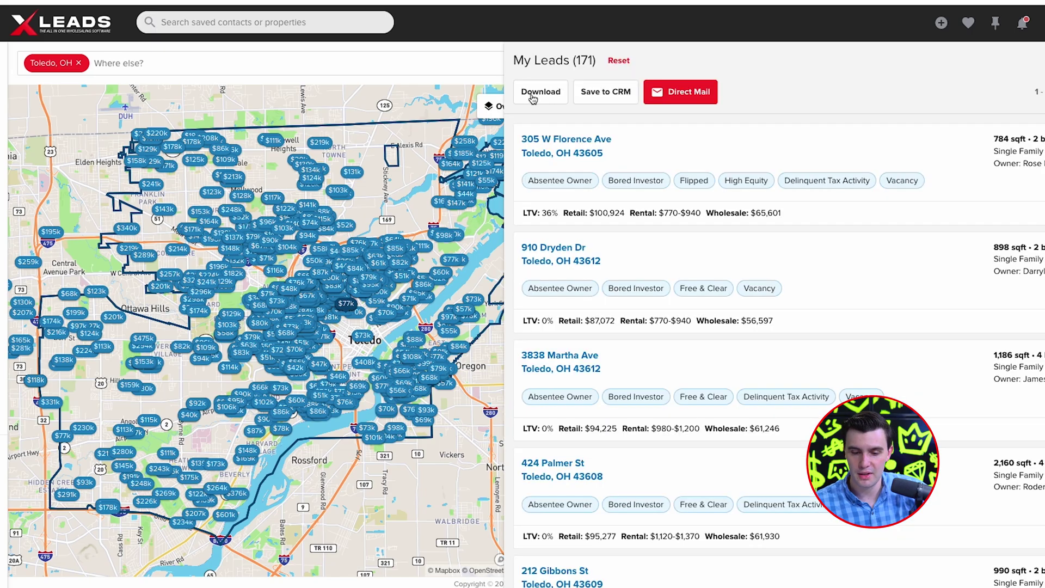
Export the leads in Standard format with Lead Trace - Owner Contact Info, Property Details and Valuations included
click(533, 99)
click(421, 101)
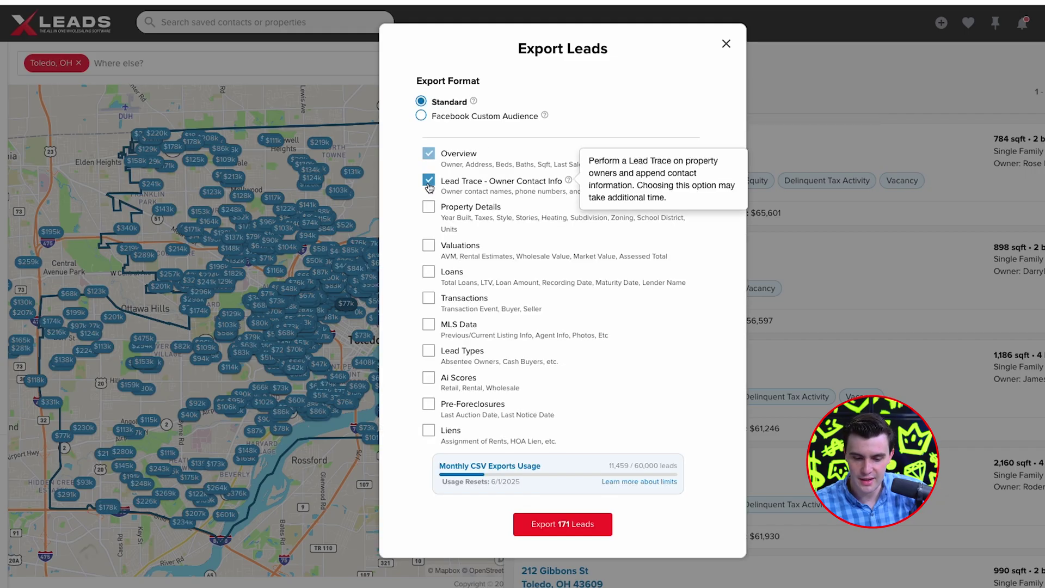
click(429, 207)
click(429, 246)
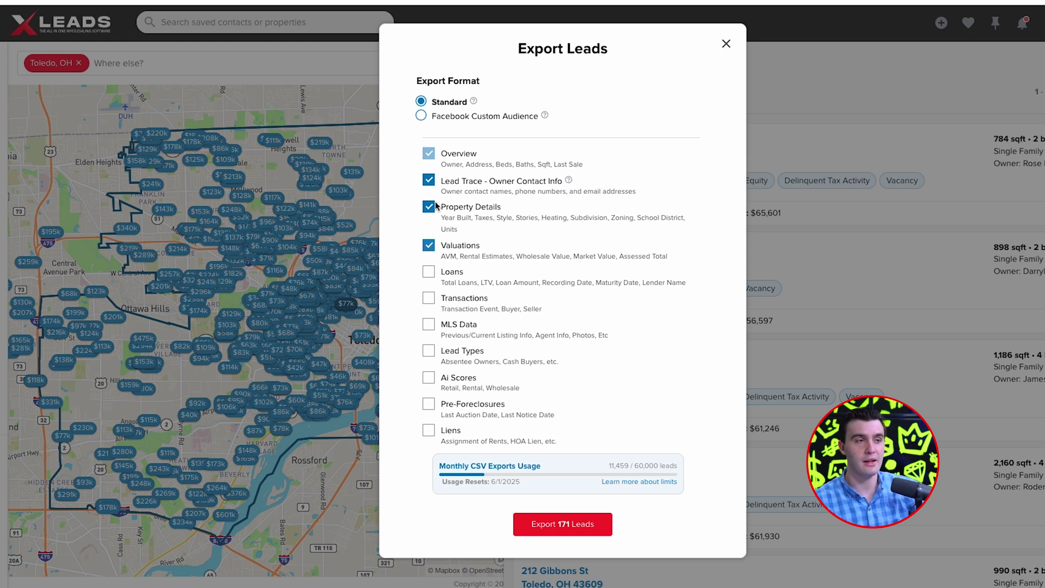
click(570, 525)
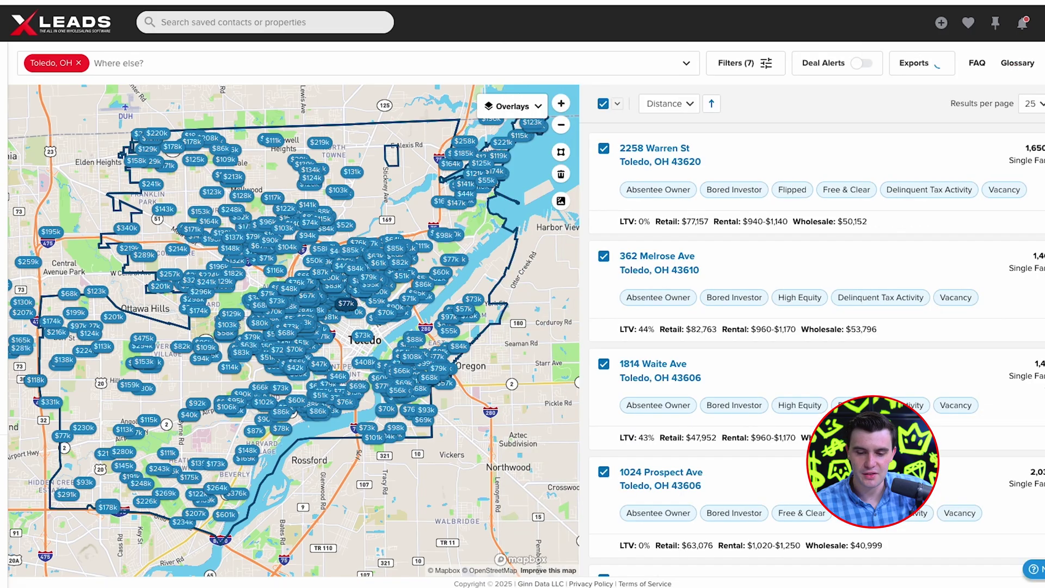
Check the CSV lead export history and examine the exported Toledo lead list as a spreadsheet
click(916, 65)
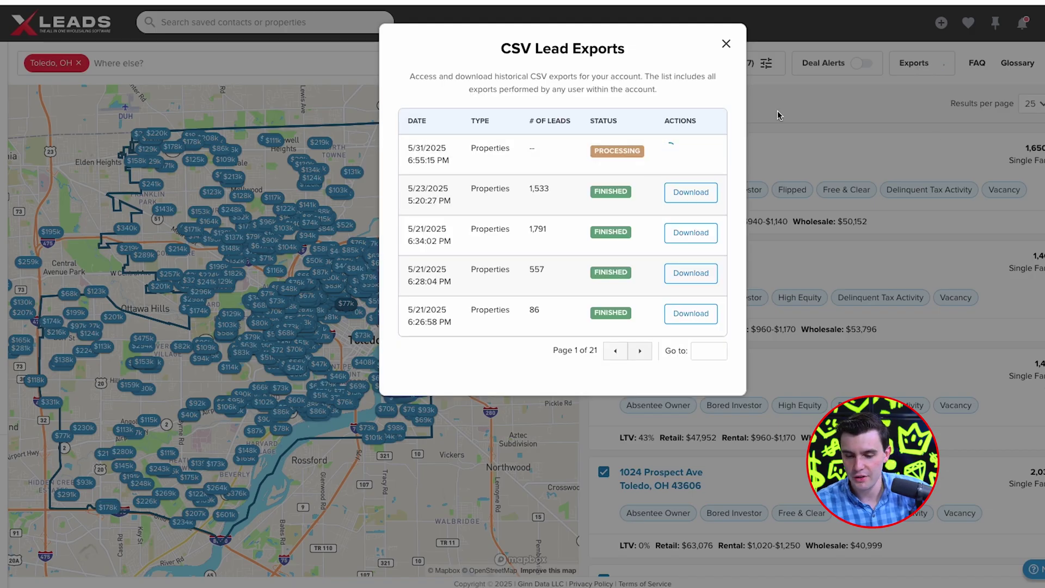
click(726, 44)
click(893, 61)
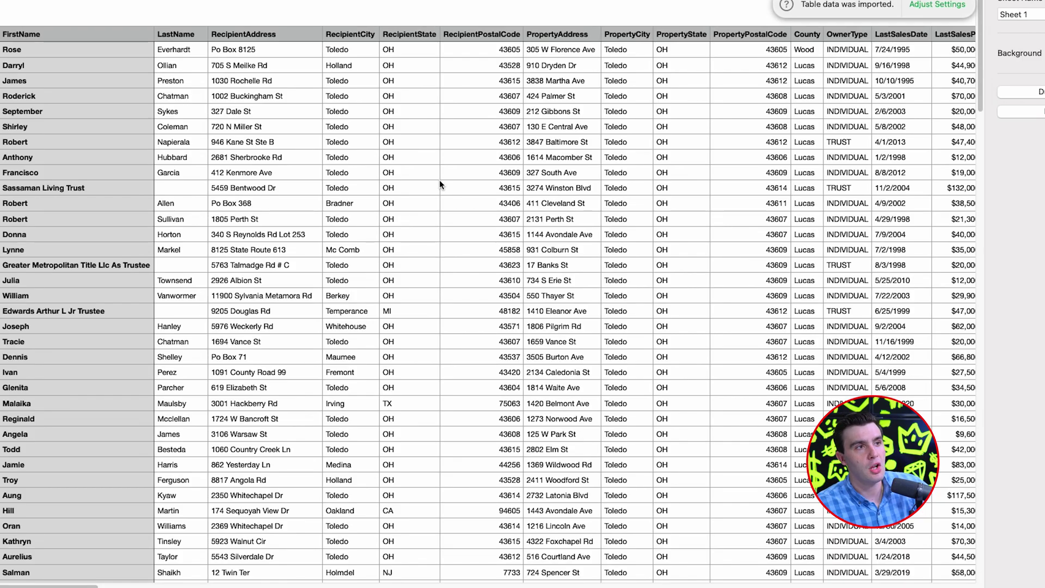
scroll(527, 279, down, 10)
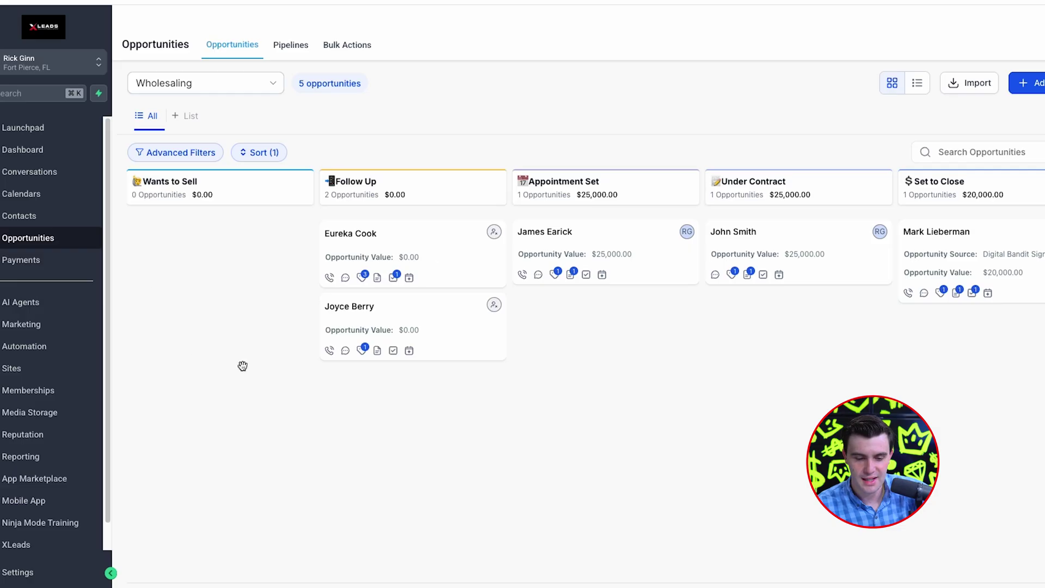
Open the contacts in the Ninja Mode CRM and view the support contact details back in XLeads
click(11, 215)
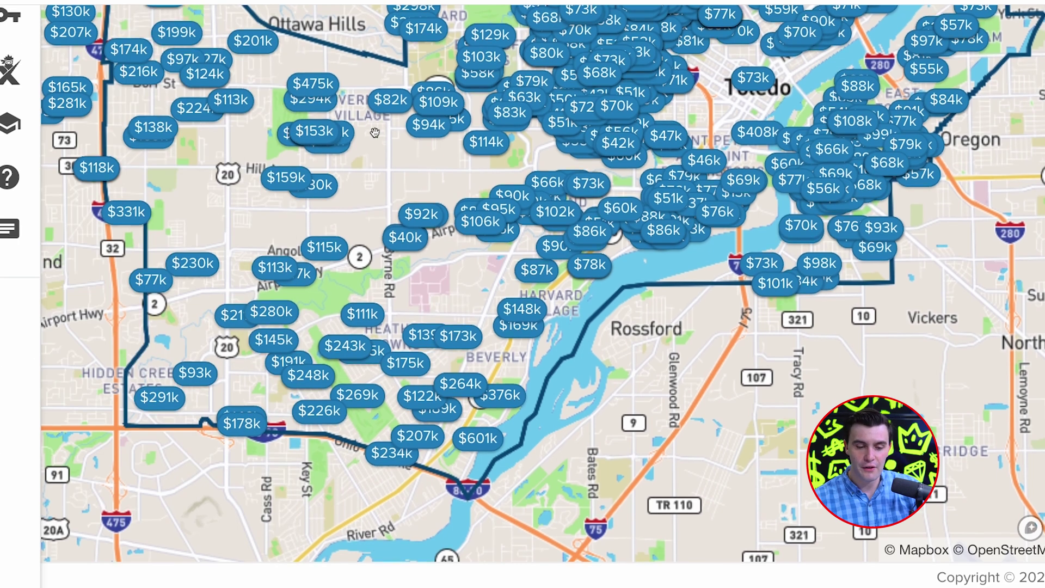
scroll(41, 446, down, 4)
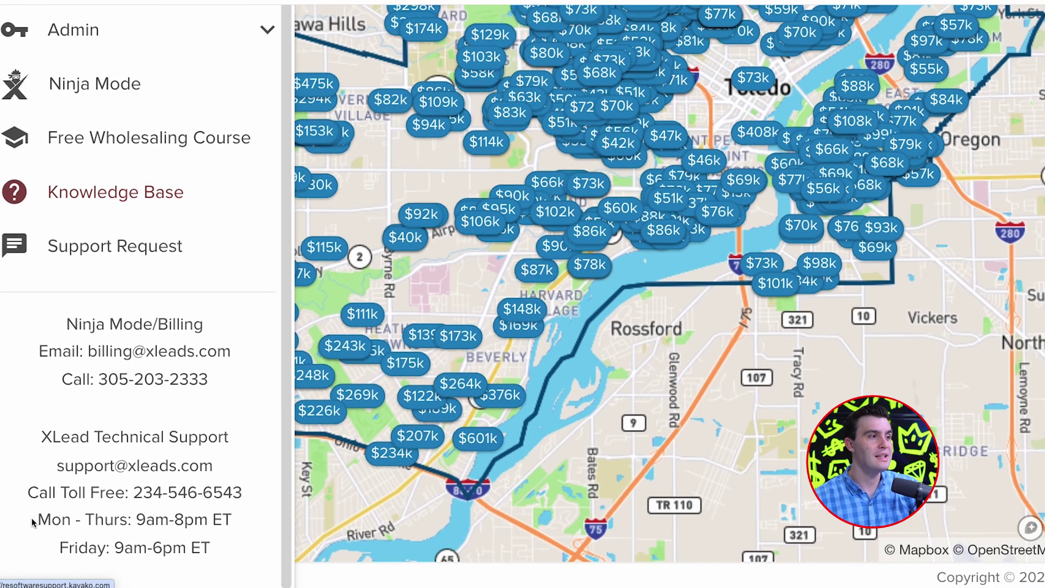